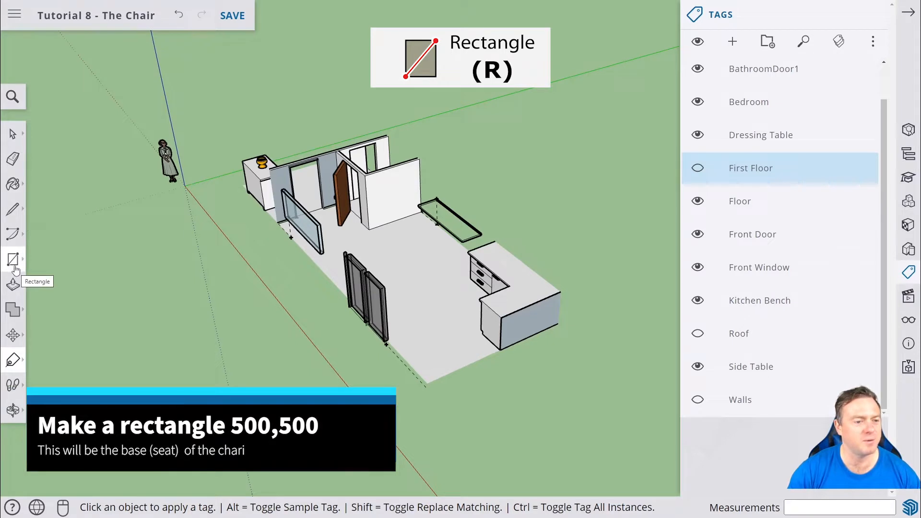
Draw a 500 by 500 mm rectangle on the ground beside the house as the chair seat
click(15, 267)
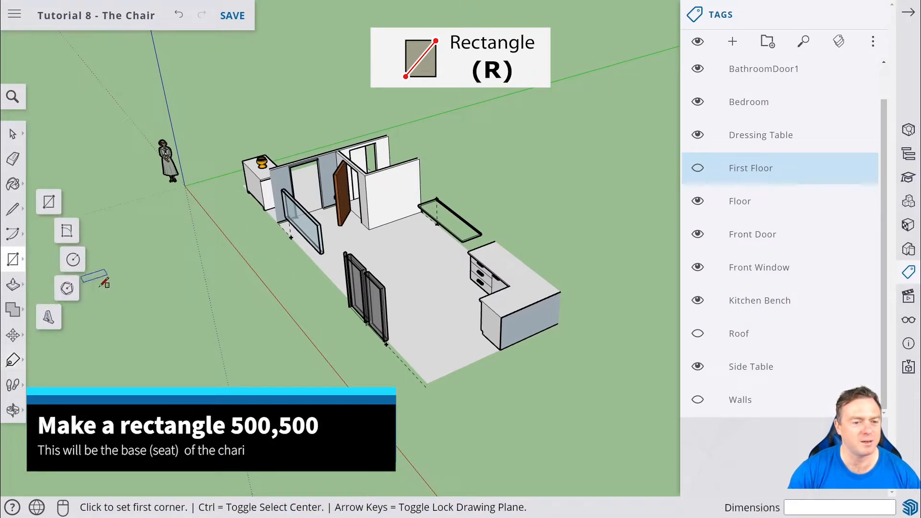
click(149, 292)
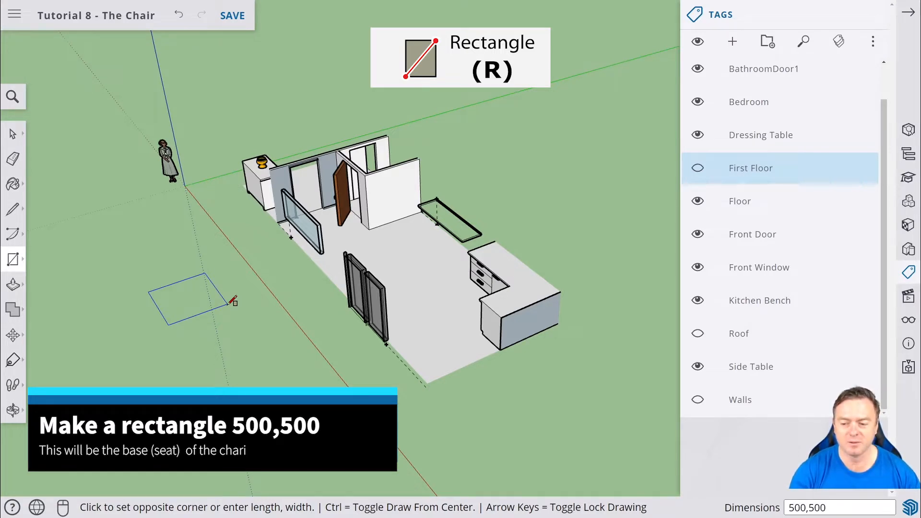
key(Return)
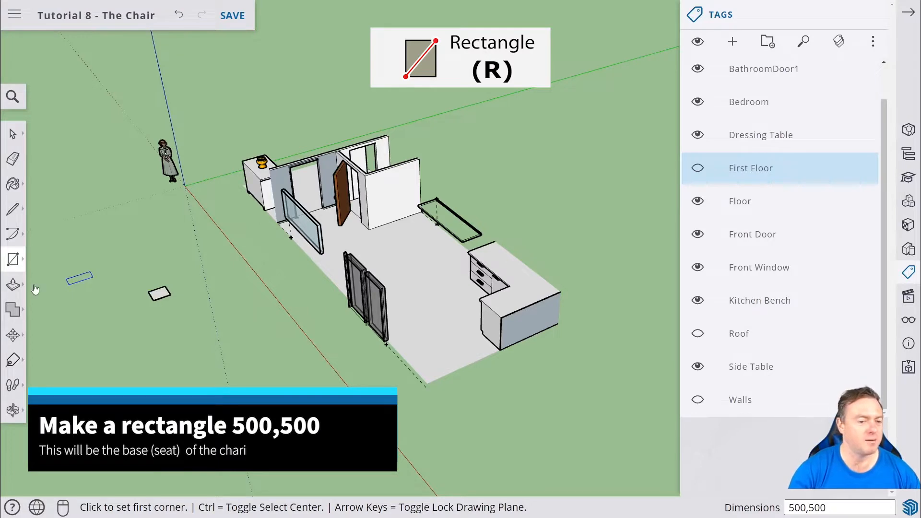
Push/Pull the seat rectangle upward 500 mm to form a cube
scroll(153, 293, up, 8)
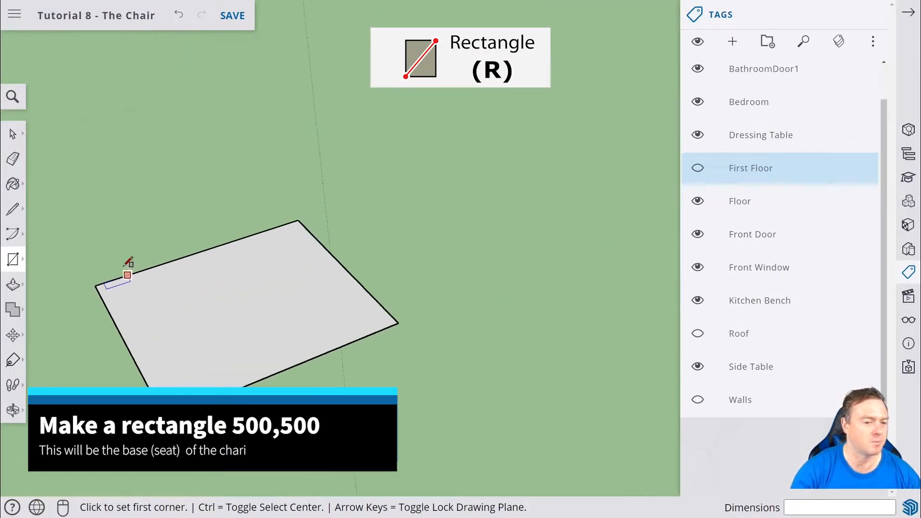
scroll(127, 263, up, 2)
scroll(137, 255, down, 4)
shift+middle_drag(154, 226, 256, 162)
scroll(296, 190, down, 1)
scroll(294, 206, up, 2)
scroll(286, 215, down, 1)
scroll(285, 214, down, 2)
scroll(255, 161, down, 4)
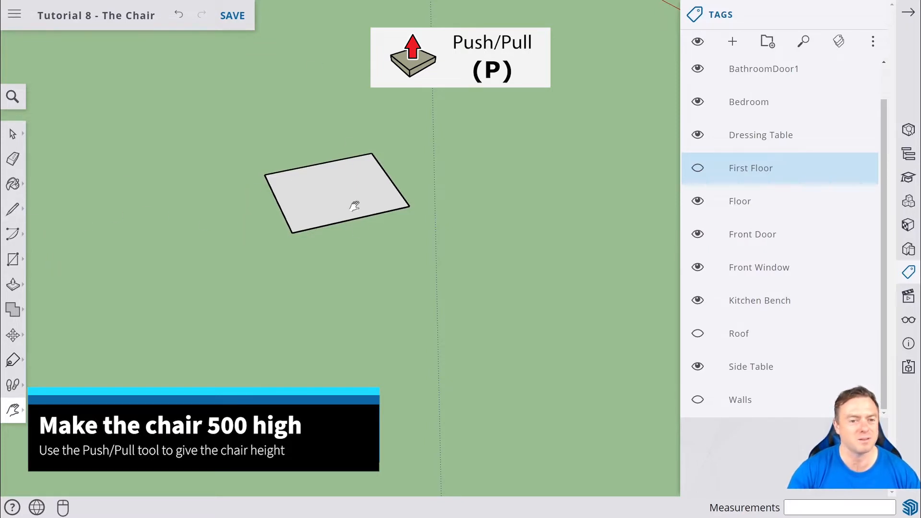
middle_drag(219, 245, 185, 247)
click(22, 284)
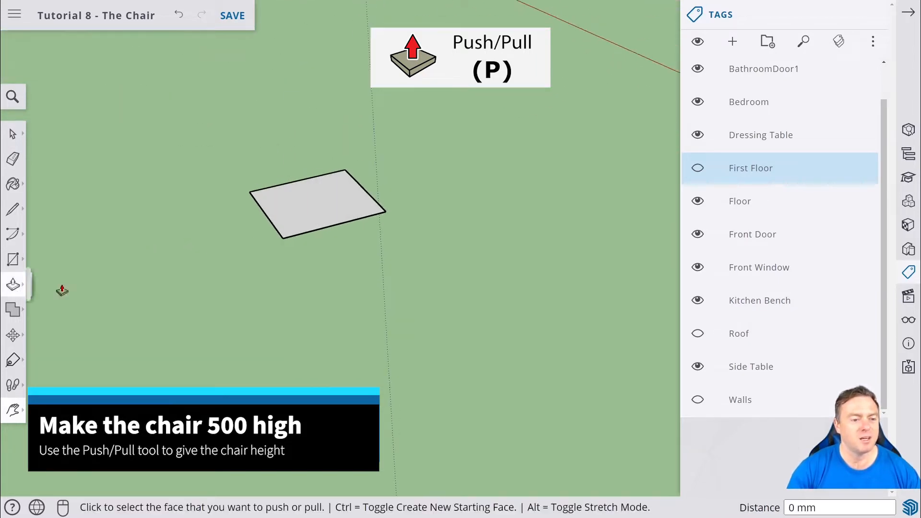
click(313, 207)
click(319, 131)
click(318, 200)
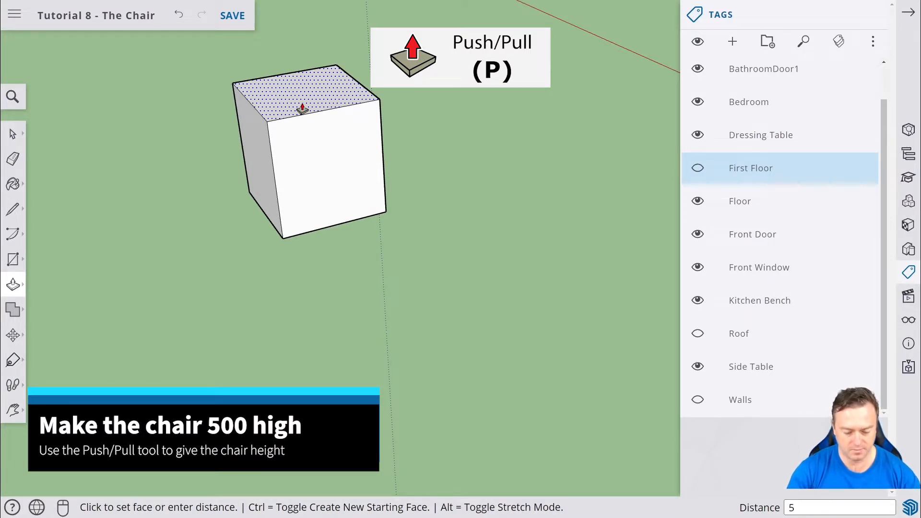
key(Return)
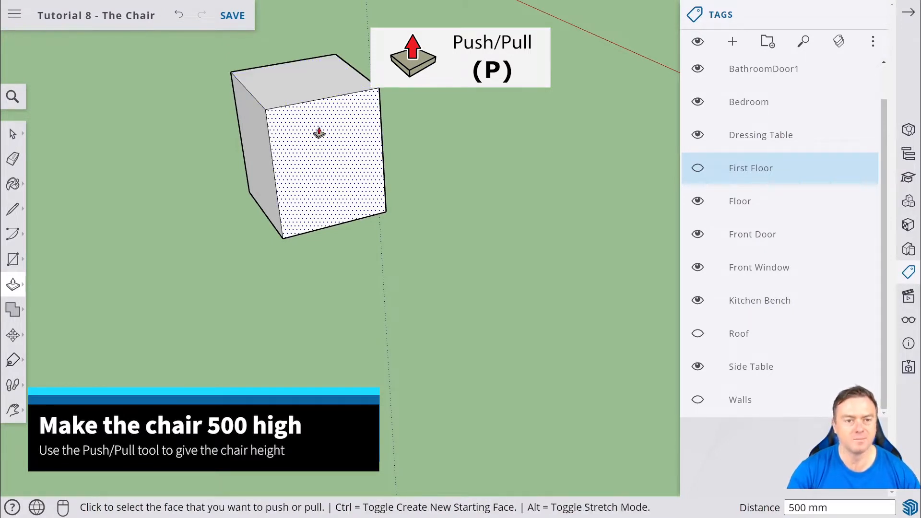
Place a Tape Measure guide point on the cube's underside, 100 mm along one edge from a corner
middle_drag(319, 133, 320, 167)
shift+middle_drag(300, 109, 347, 236)
middle_drag(409, 326, 411, 129)
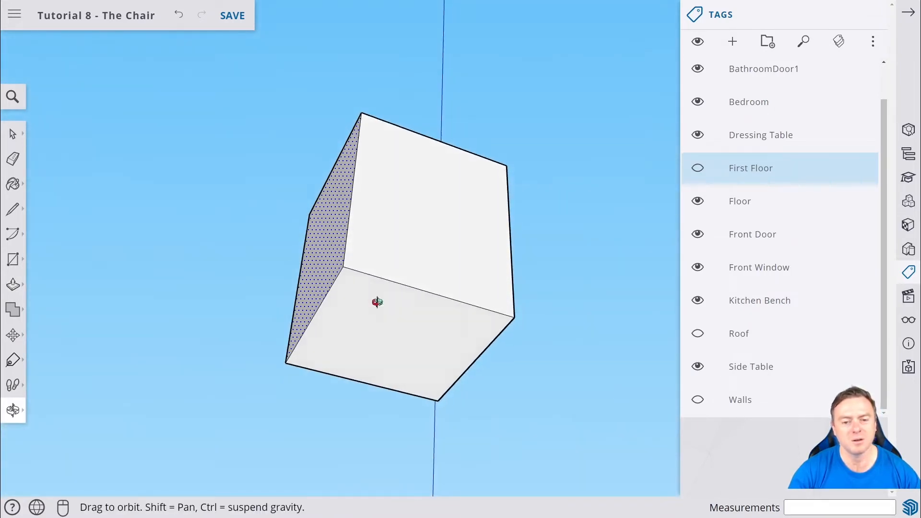
middle_drag(377, 303, 306, 99)
middle_drag(467, 273, 378, 264)
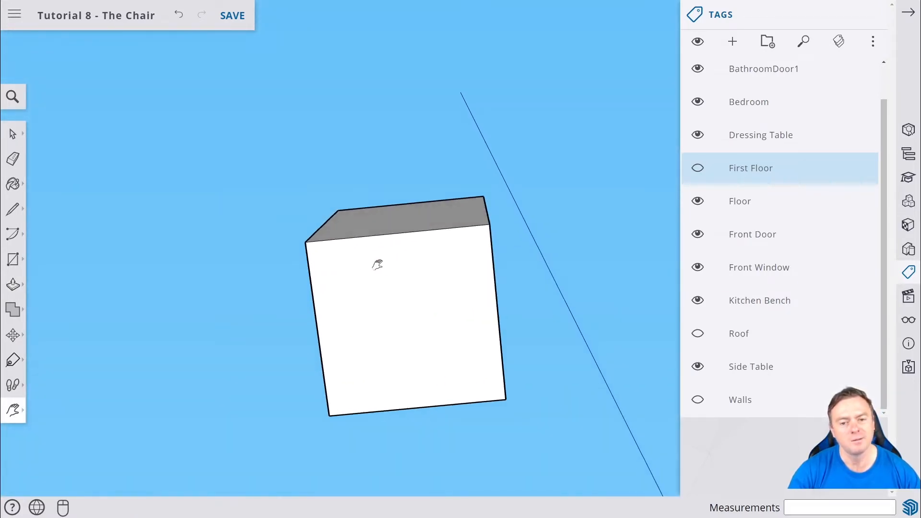
click(13, 259)
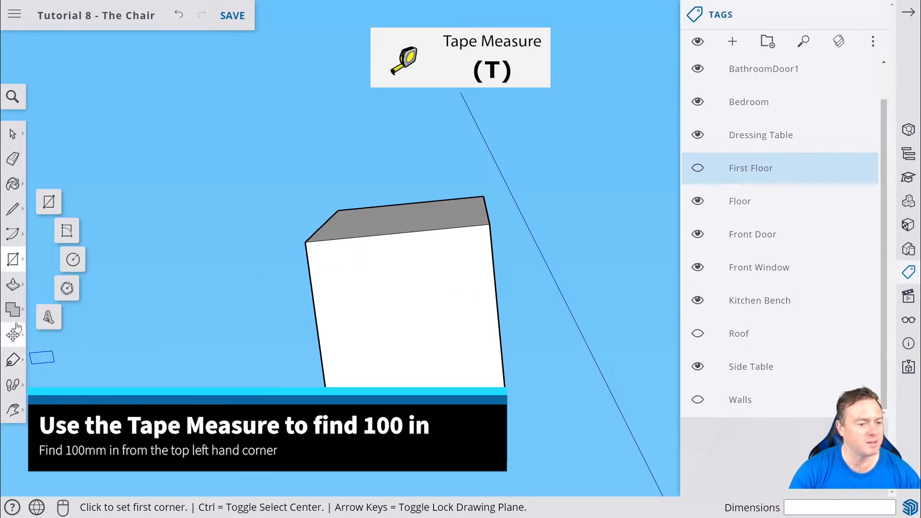
click(13, 360)
click(49, 274)
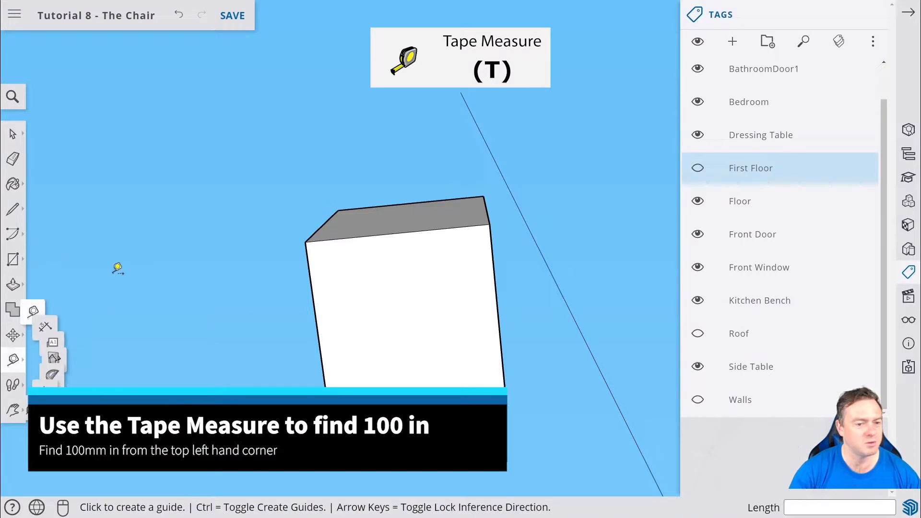
click(305, 242)
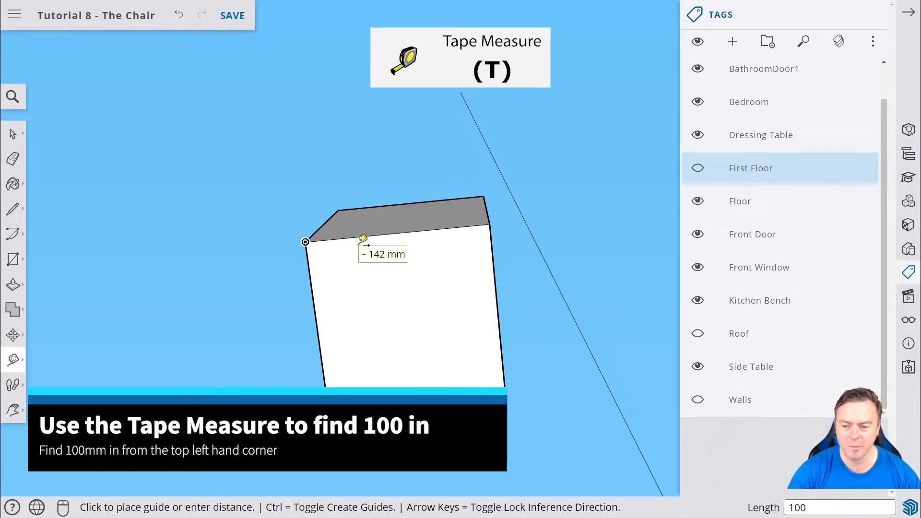
key(Return)
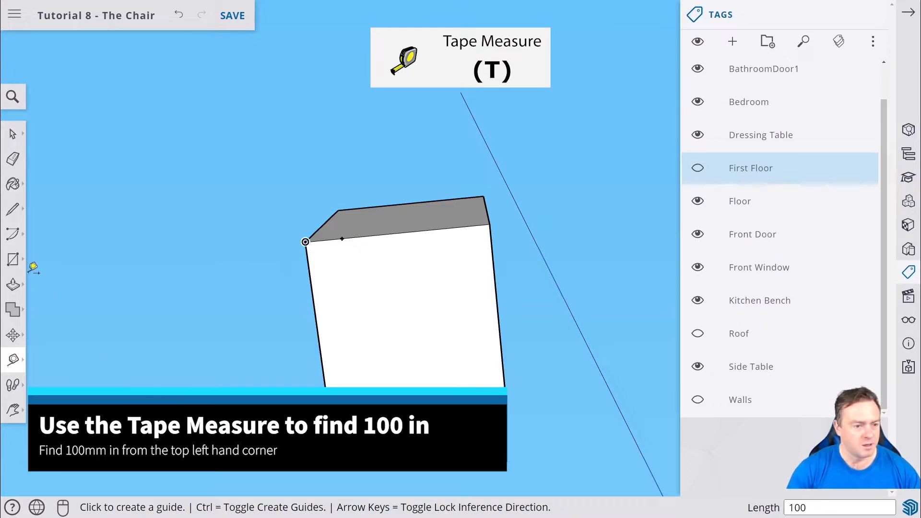
Draw a 500 by 300 mm rectangle across the cube's underside, starting from the 100 mm guide point
click(13, 259)
click(342, 239)
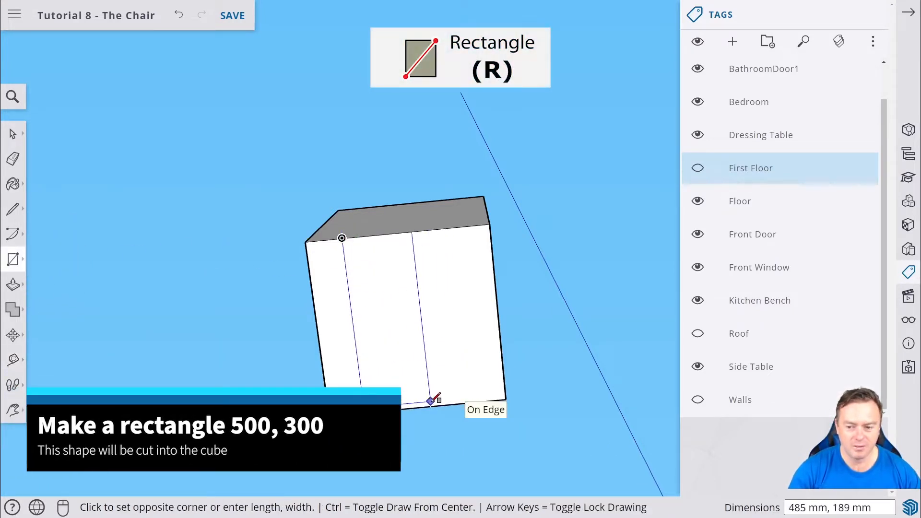
text(500,300)
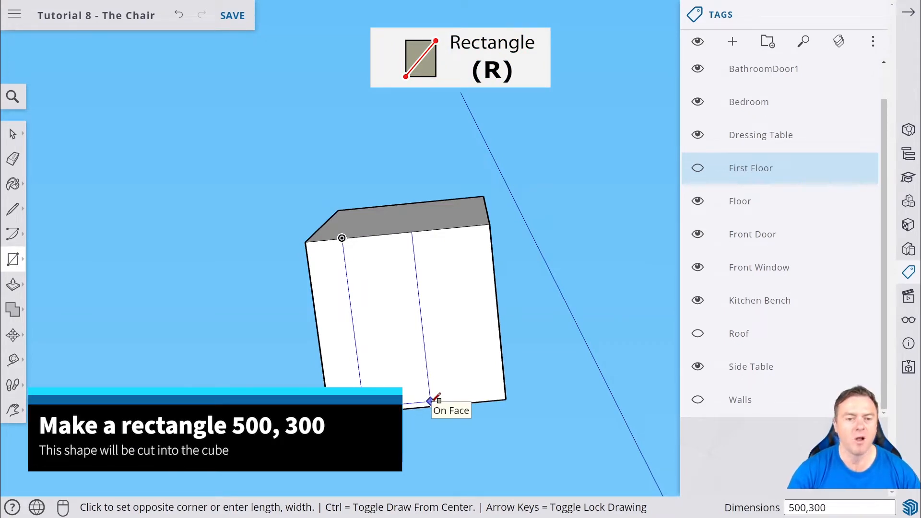
key(Return)
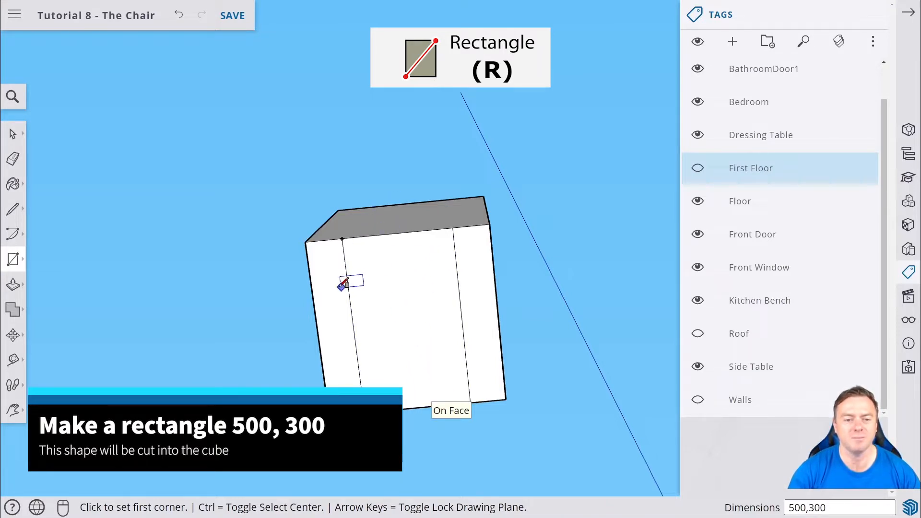
Place a second guide point 100 mm from the same underside corner, along the adjacent edge
click(13, 360)
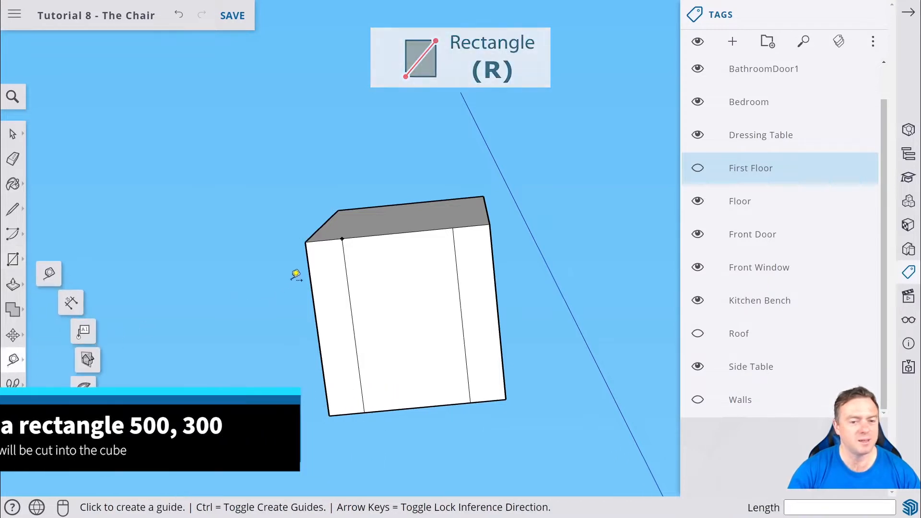
click(305, 242)
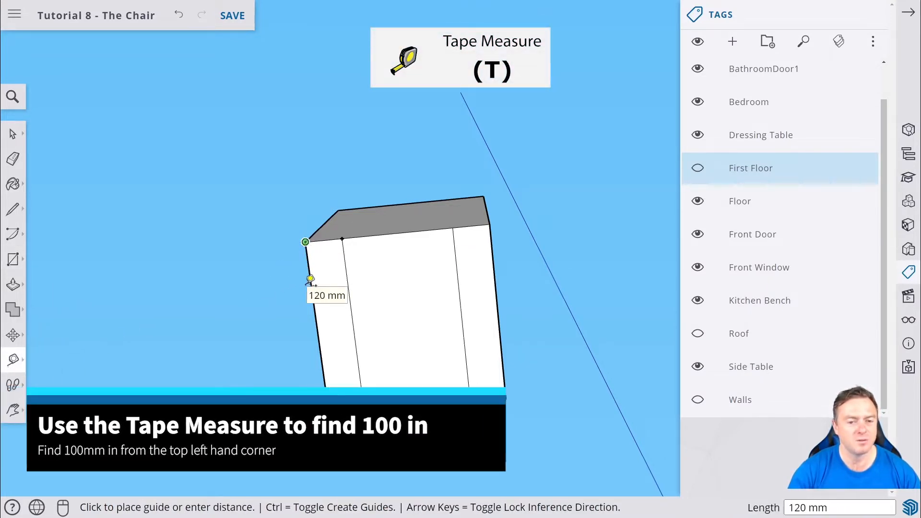
text(100)
key(Return)
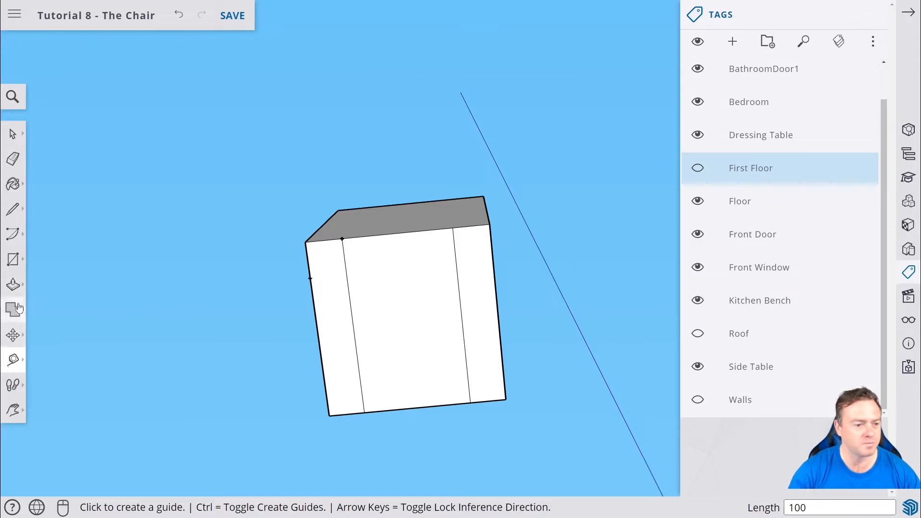
Draw a 500 by 300 mm rectangle from the second guide point, crossing the first rectangle on the underside
click(13, 259)
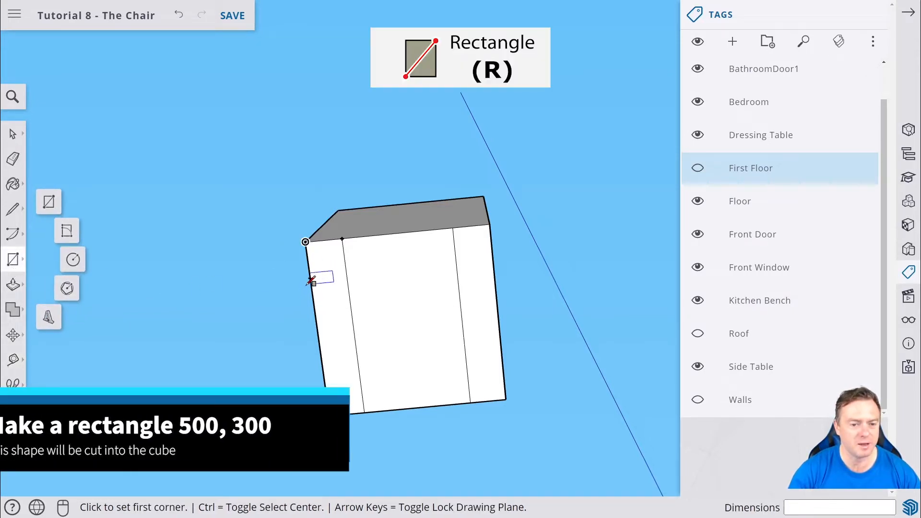
click(310, 278)
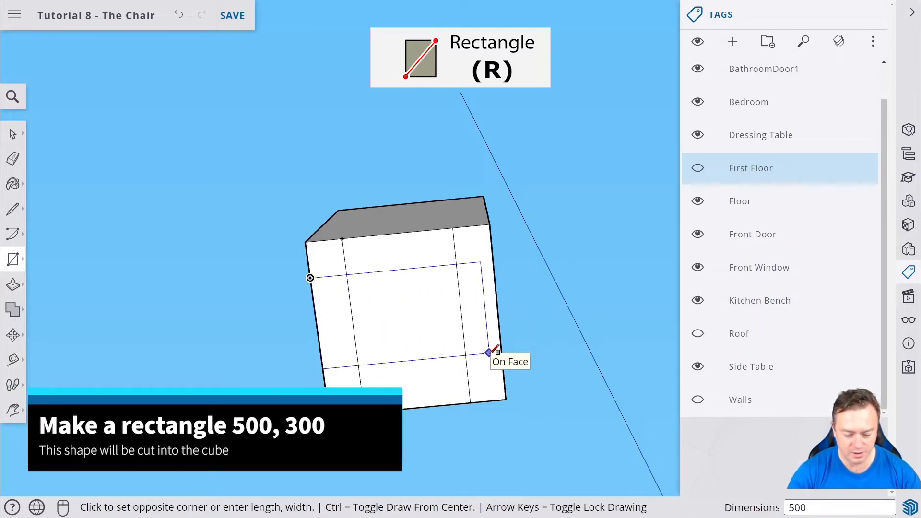
key(Return)
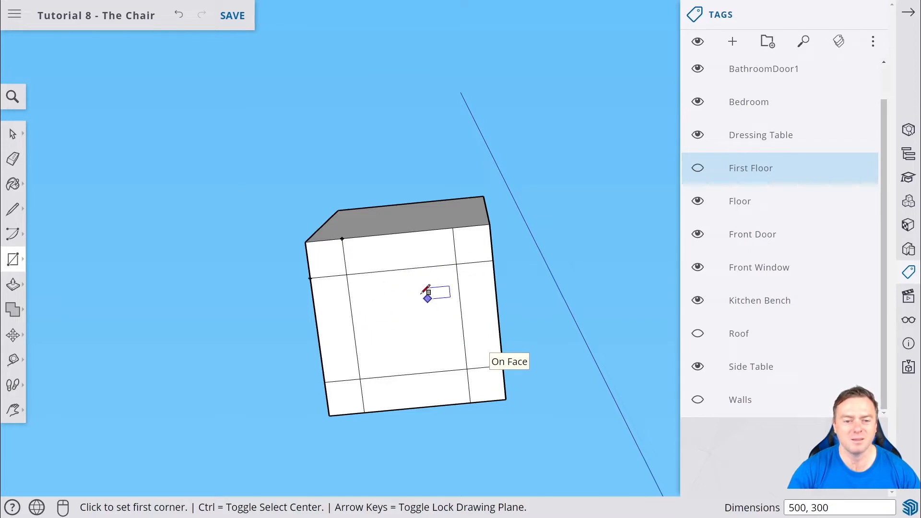
Erase the four inner line segments around the underside's centre, leaving a cross shape between four corner squares
key(e)
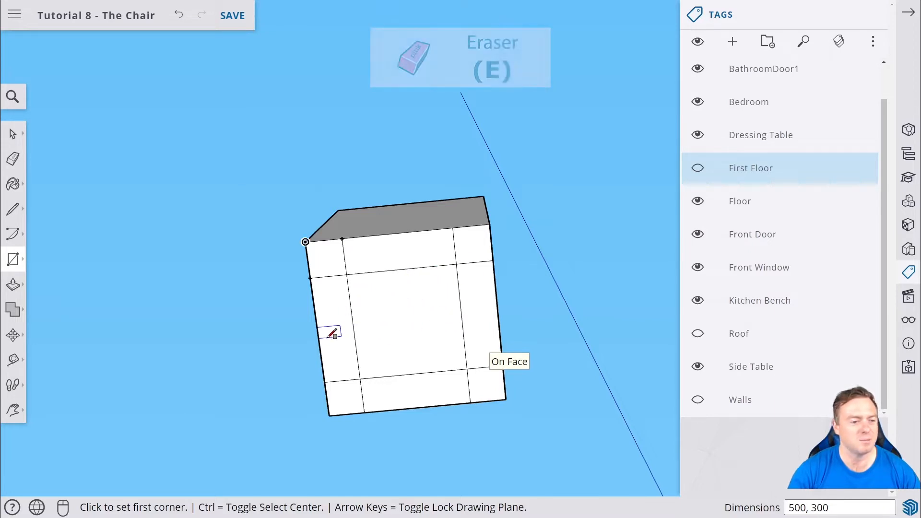
click(15, 161)
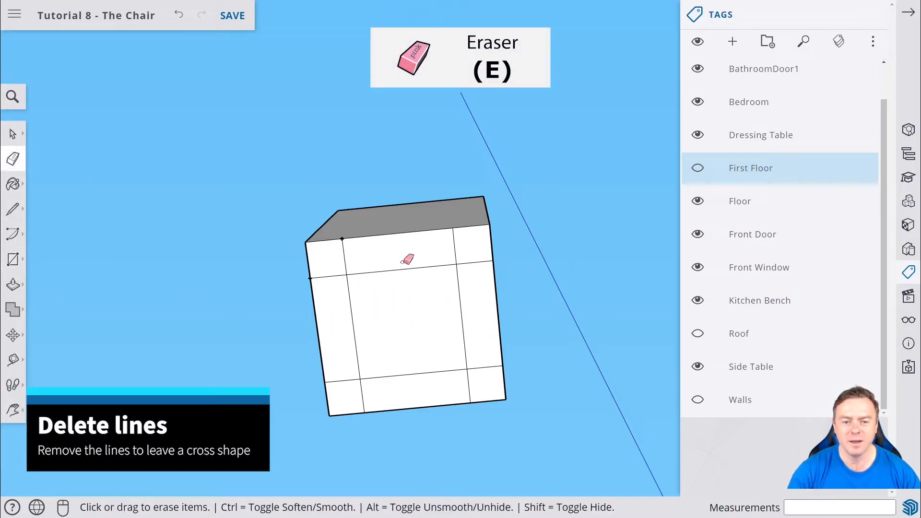
mouse_move(421, 284)
mouse_down()
mouse_move(403, 246)
mouse_move(411, 262)
mouse_up()
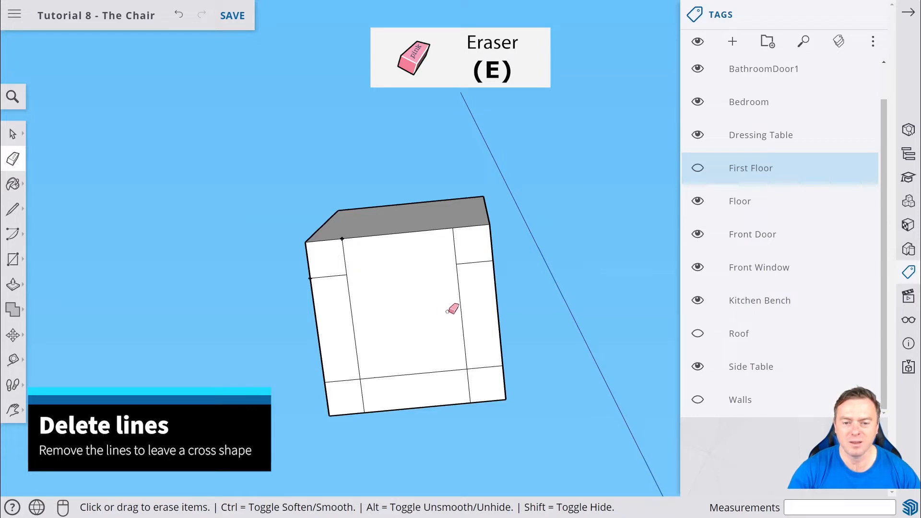
drag(447, 311, 479, 313)
mouse_move(366, 330)
mouse_down()
mouse_move(338, 326)
mouse_move(365, 339)
mouse_up()
drag(408, 373, 421, 395)
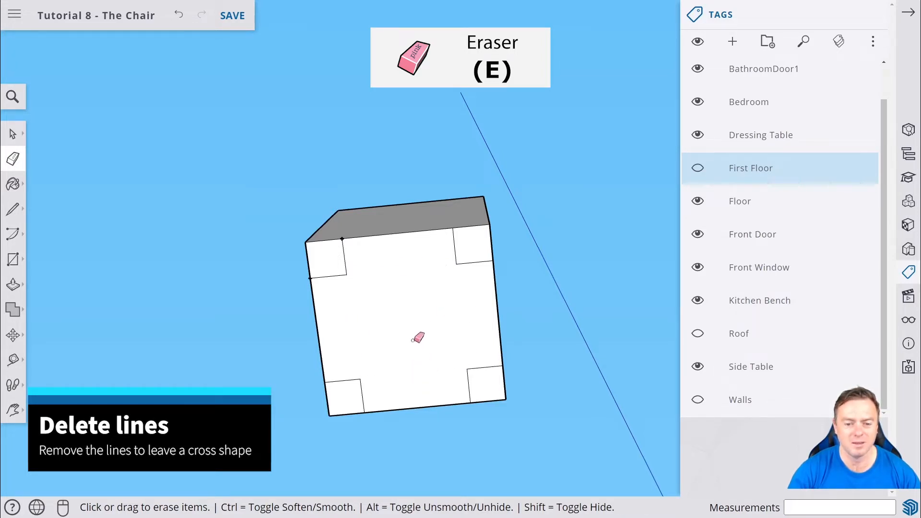
Push/Pull the cross-shaped face 400 mm into the cube to leave four corner legs
mouse_move(384, 260)
middle_down()
mouse_move(391, 409)
mouse_move(365, 296)
mouse_move(382, 358)
mouse_move(385, 333)
mouse_move(385, 372)
mouse_move(357, 166)
middle_up()
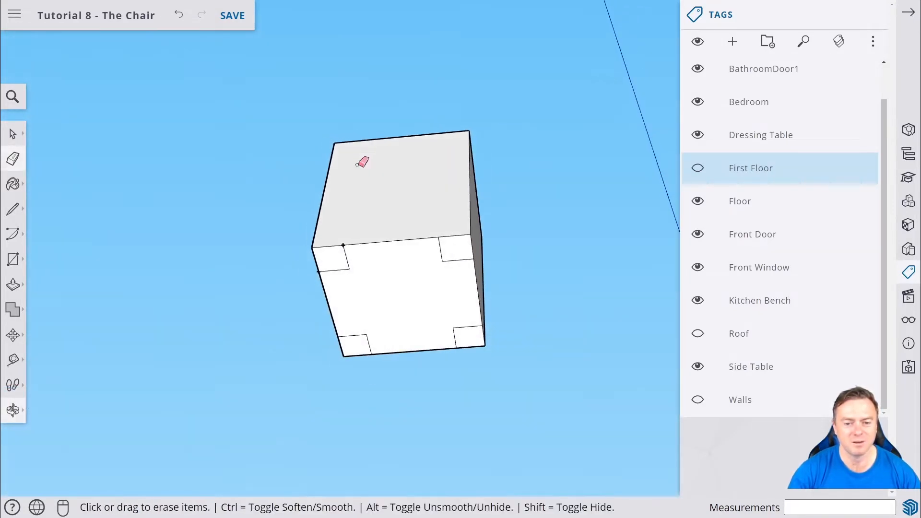
middle_drag(366, 304, 384, 255)
scroll(382, 269, up, 1)
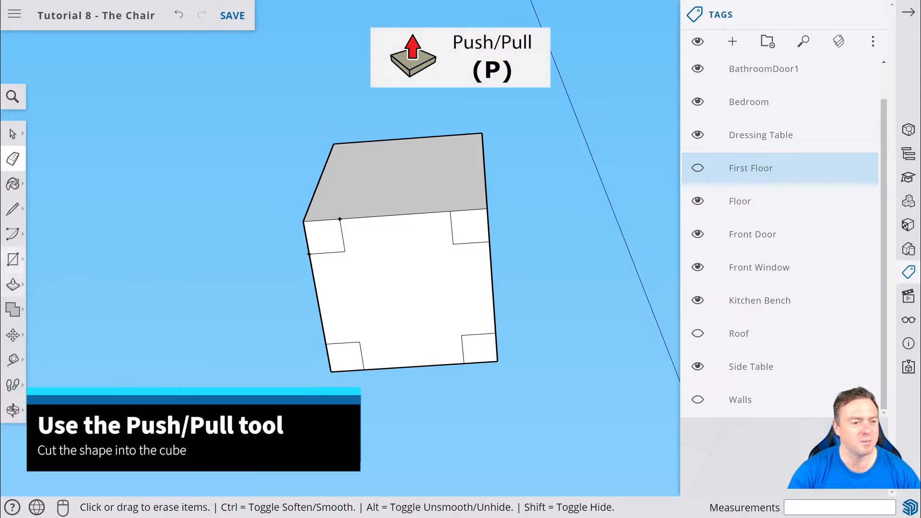
click(13, 286)
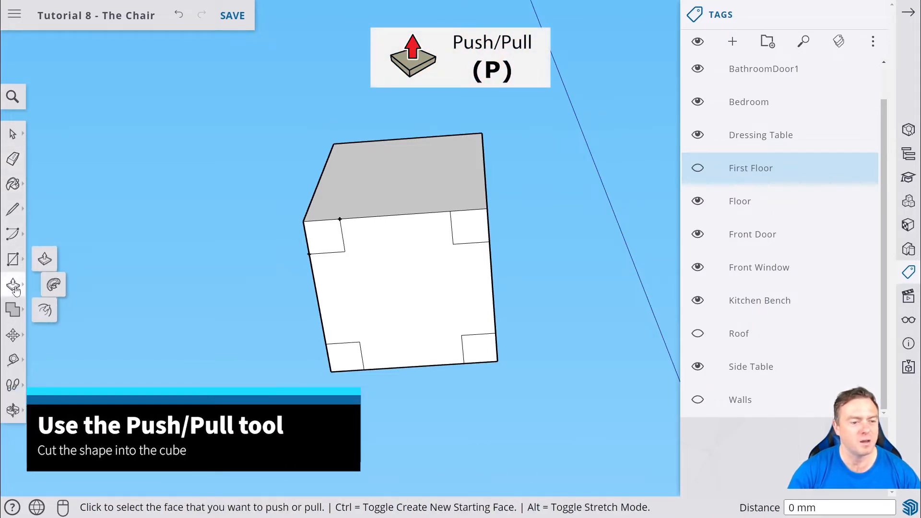
click(50, 257)
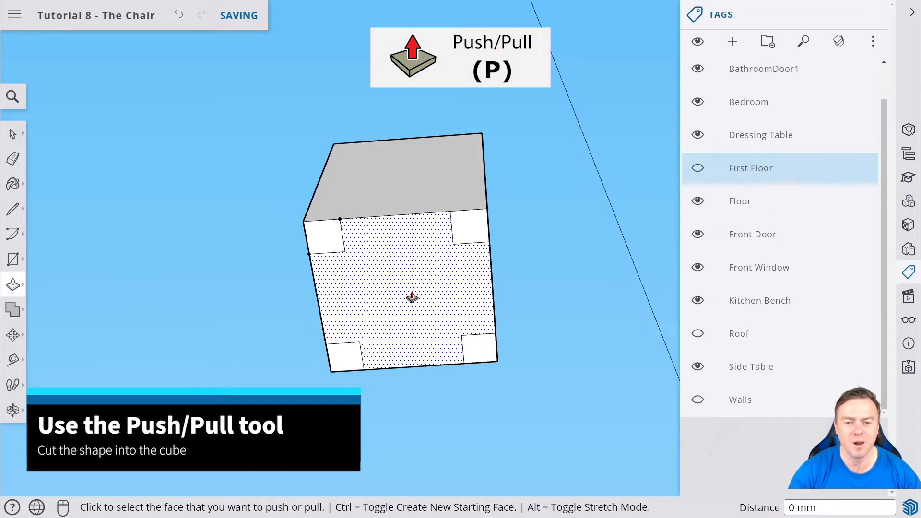
click(412, 297)
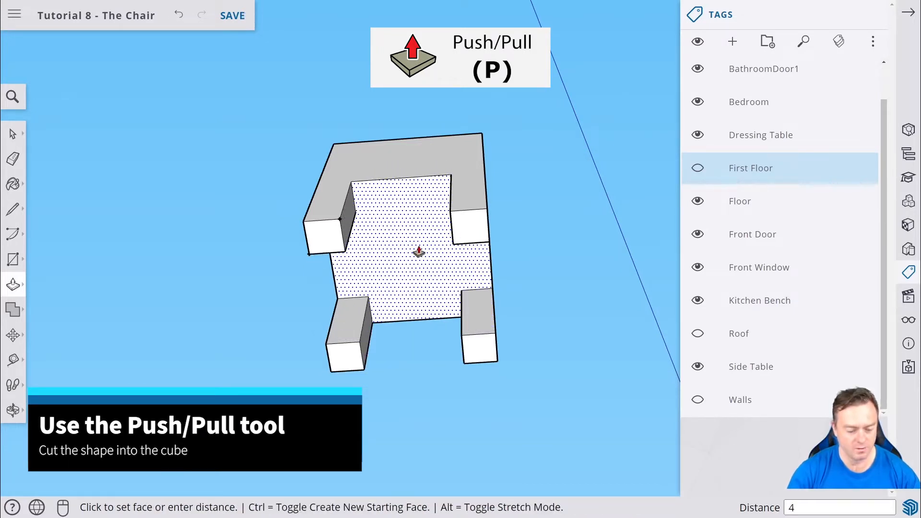
key(Return)
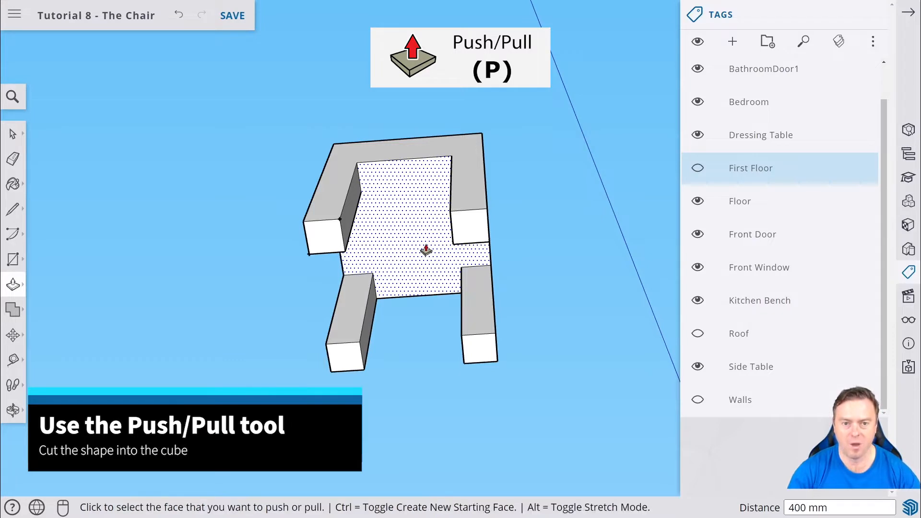
middle_drag(435, 201, 432, 298)
middle_drag(300, 173, 482, 259)
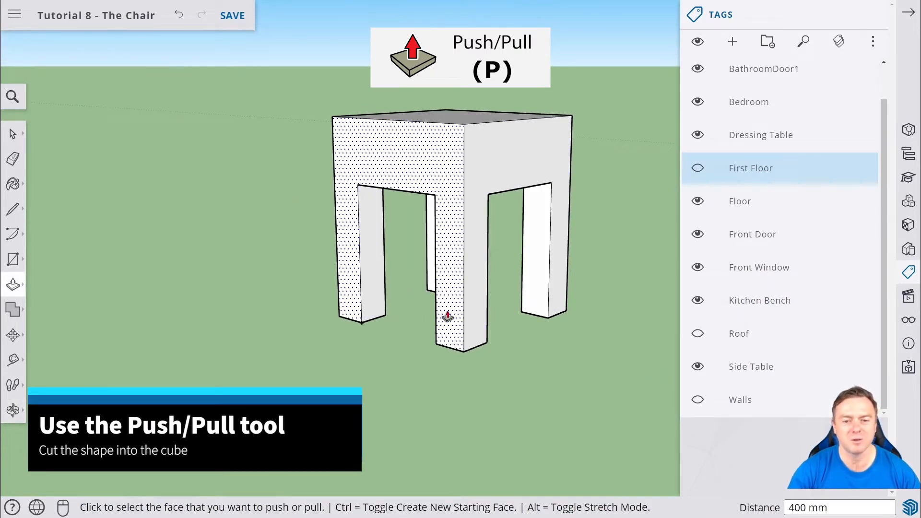
middle_drag(448, 317, 412, 259)
scroll(616, 263, down, 2)
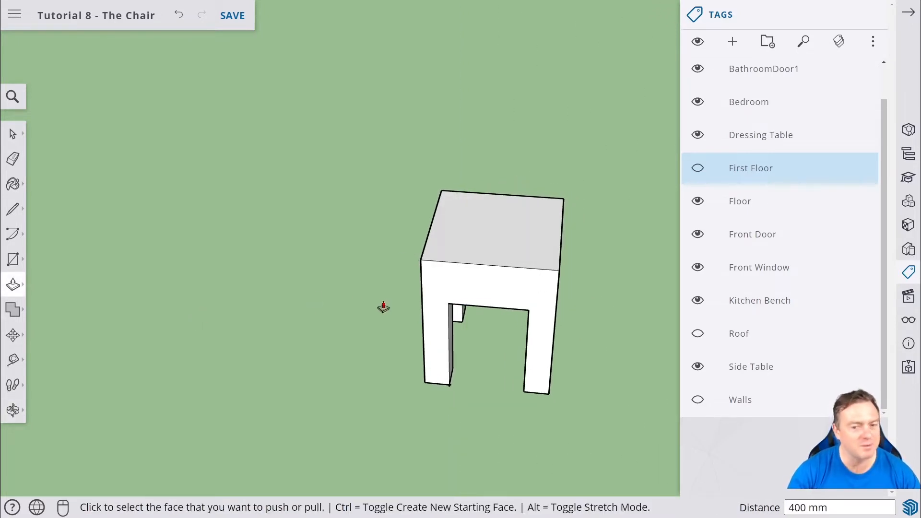
Push/Pull the seat's underside face down about 180 mm and back up about 189 mm, varying the leg length
middle_drag(540, 307, 598, 181)
middle_drag(539, 205, 540, 173)
click(507, 252)
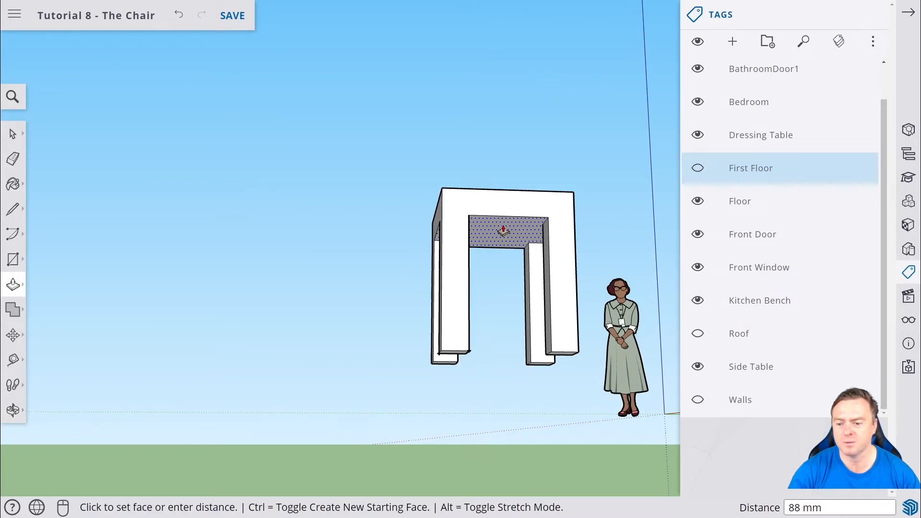
click(503, 230)
click(502, 229)
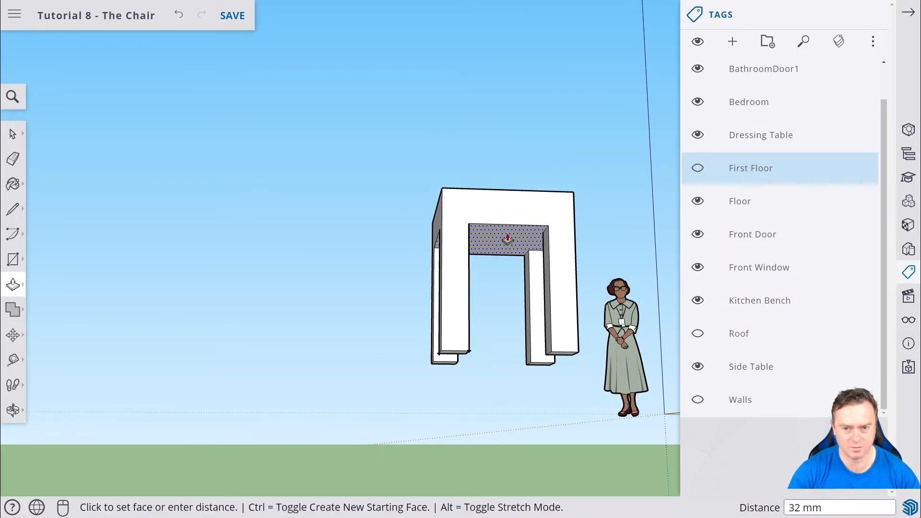
click(512, 277)
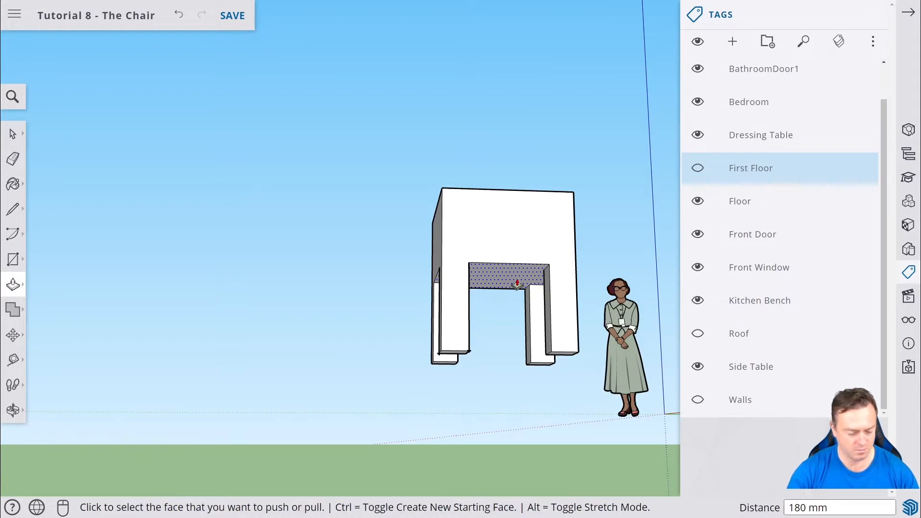
click(515, 279)
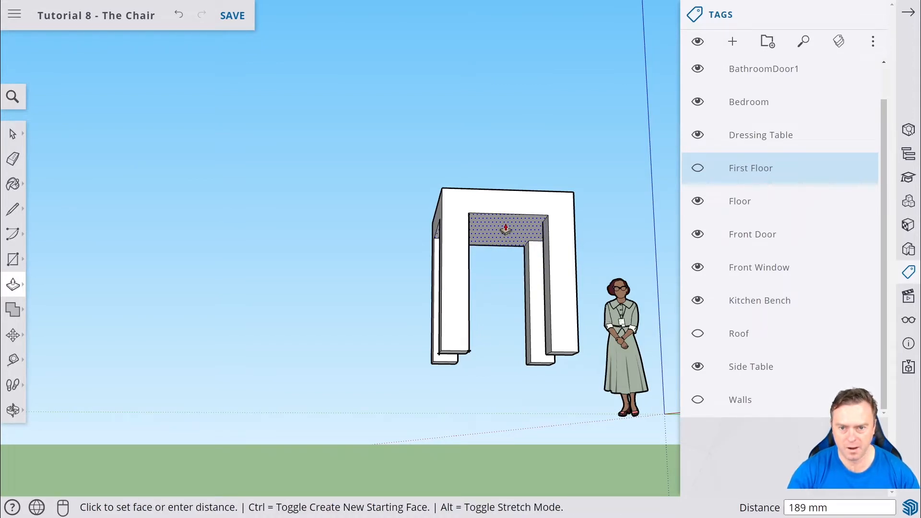
click(520, 220)
Draw a 500 by 100 mm rectangle on the seat's top face, starting from the back corner along the rear edge
middle_drag(520, 220, 490, 335)
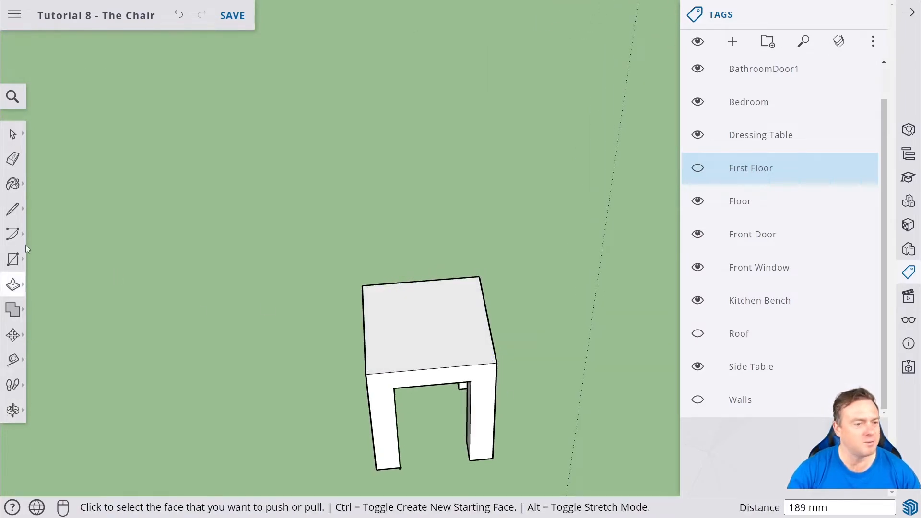
click(13, 259)
click(480, 276)
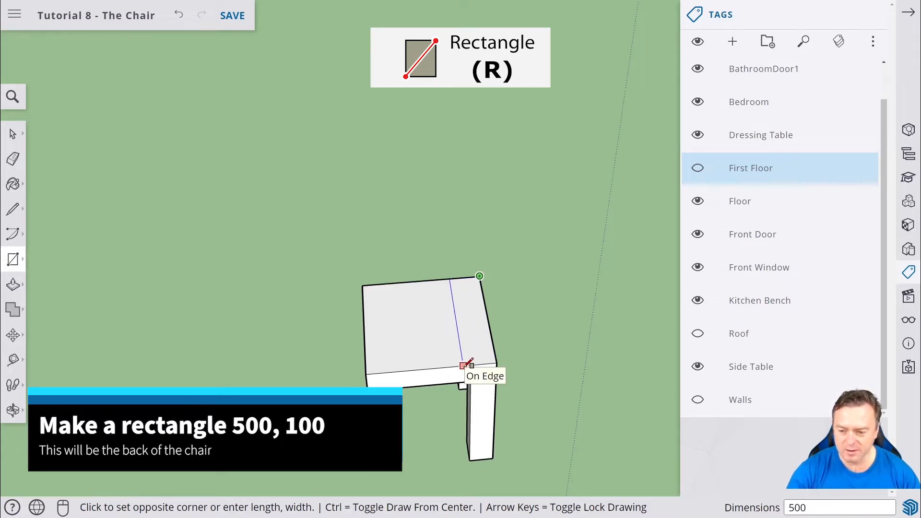
text(500,100)
key(Return)
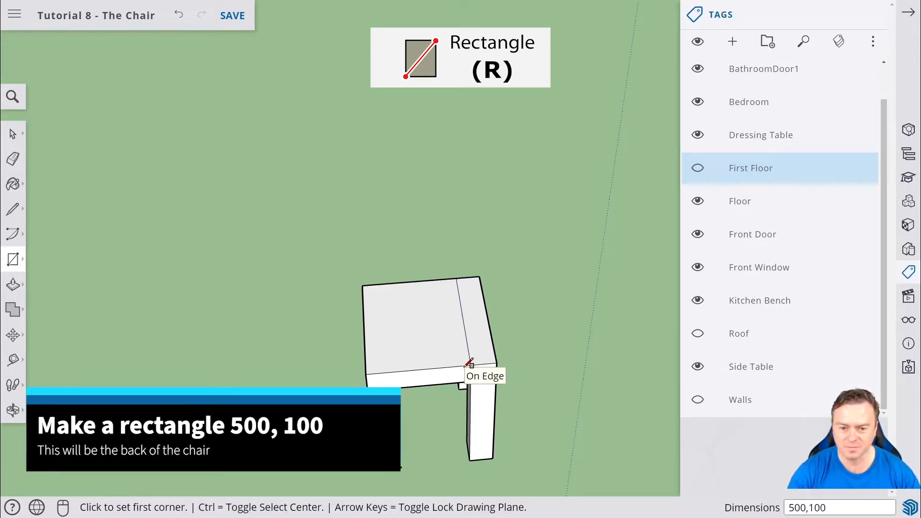
Push/Pull the rear strip of the seat up 600 mm to form the backrest
middle_drag(401, 336, 576, 338)
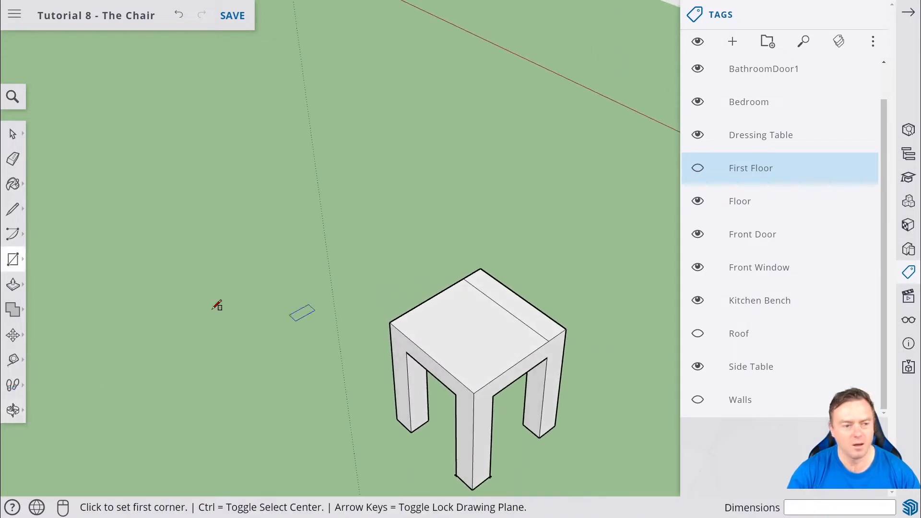
click(13, 288)
click(498, 293)
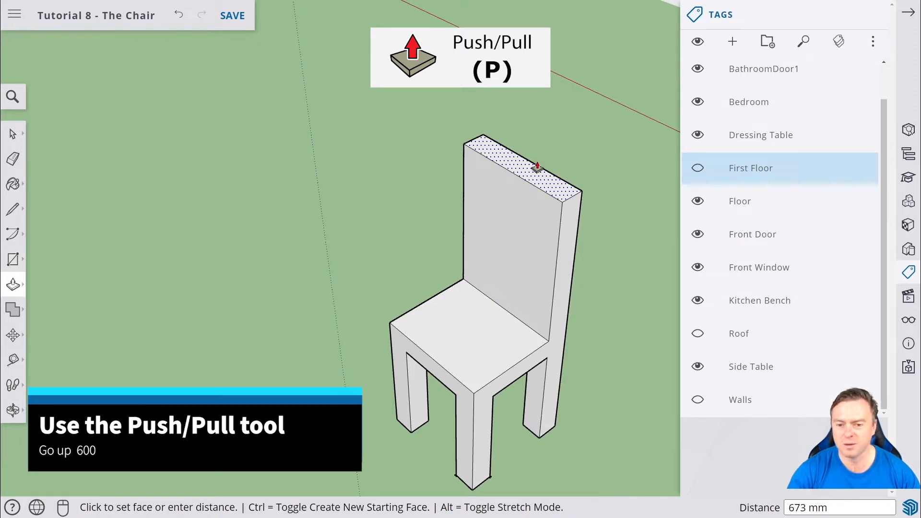
key(Return)
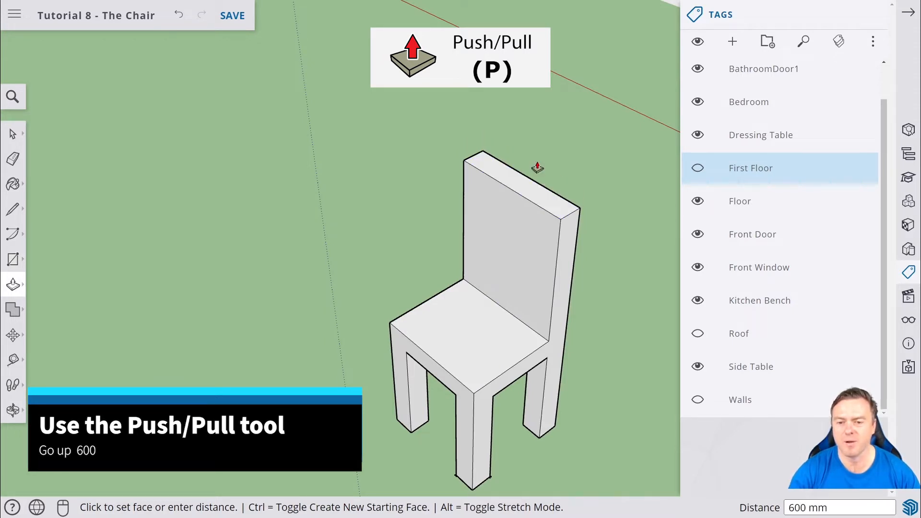
Place a guide point 100 mm from the backrest's upper front corner, along its top front edge
middle_drag(620, 265, 330, 177)
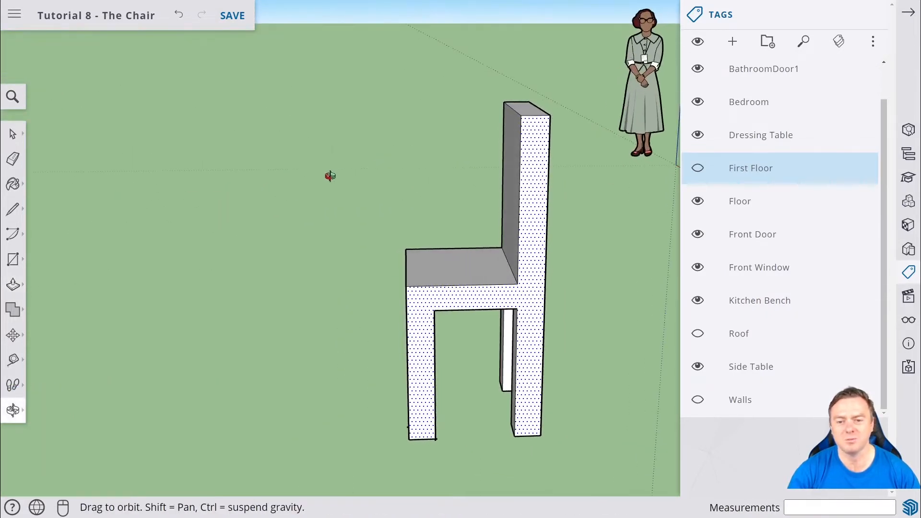
middle_drag(389, 324, 628, 284)
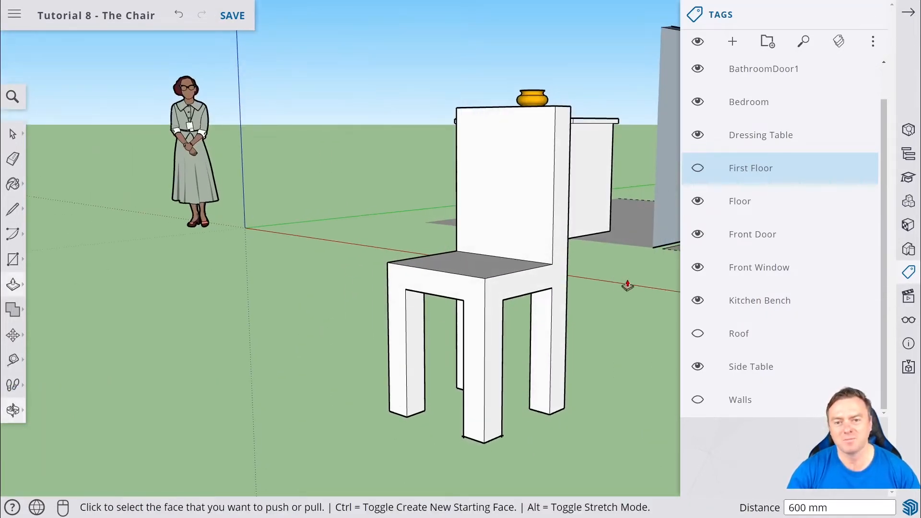
middle_drag(618, 214, 582, 267)
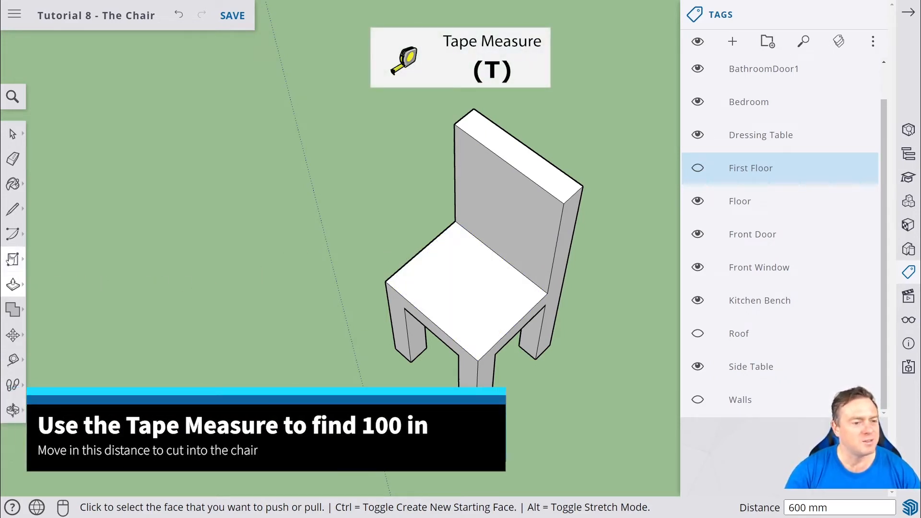
click(15, 364)
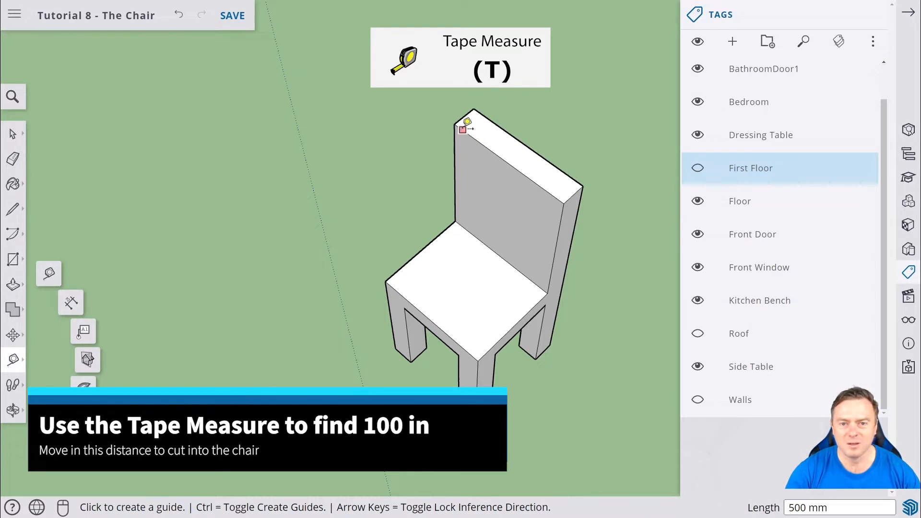
click(455, 123)
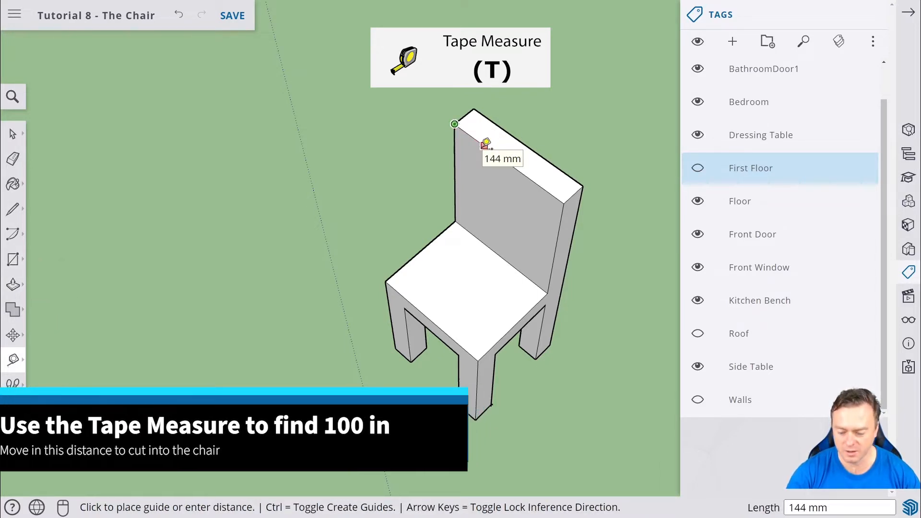
text(100)
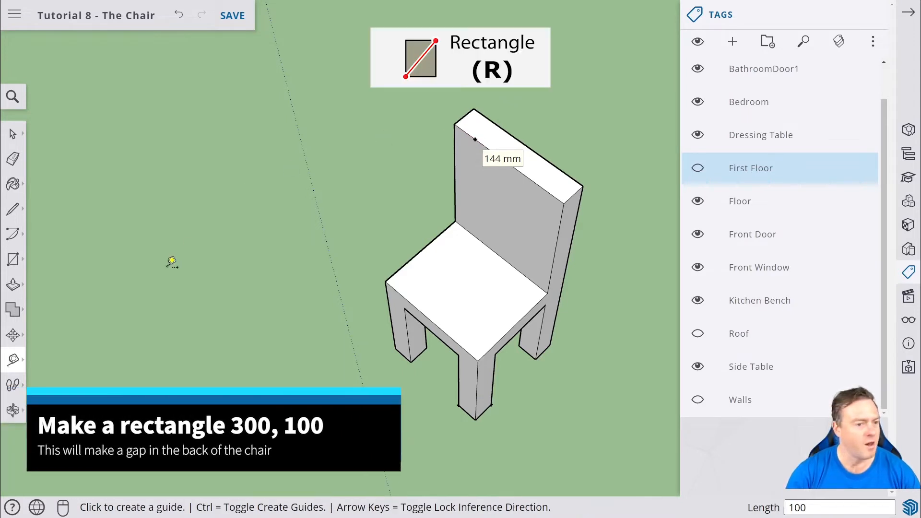
Draw a 300 by 100 mm rectangle on top of the backrest, starting from the guide point
click(13, 259)
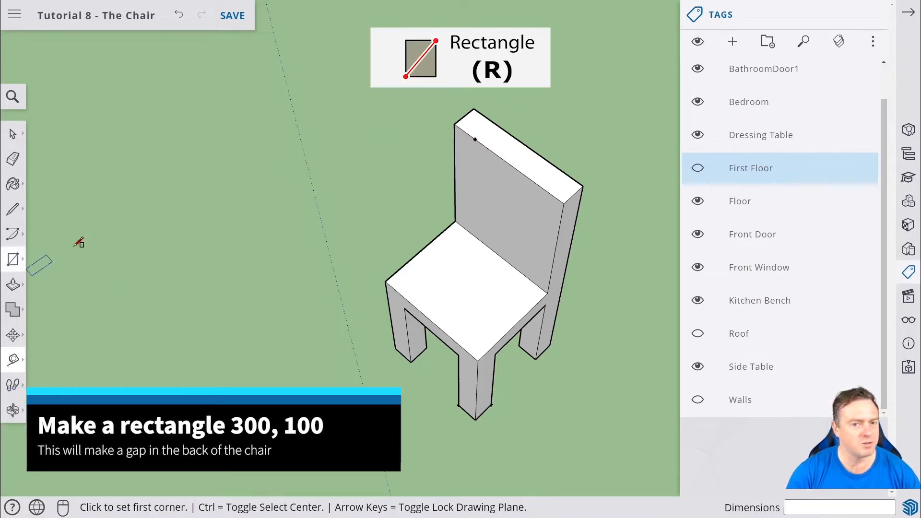
click(476, 139)
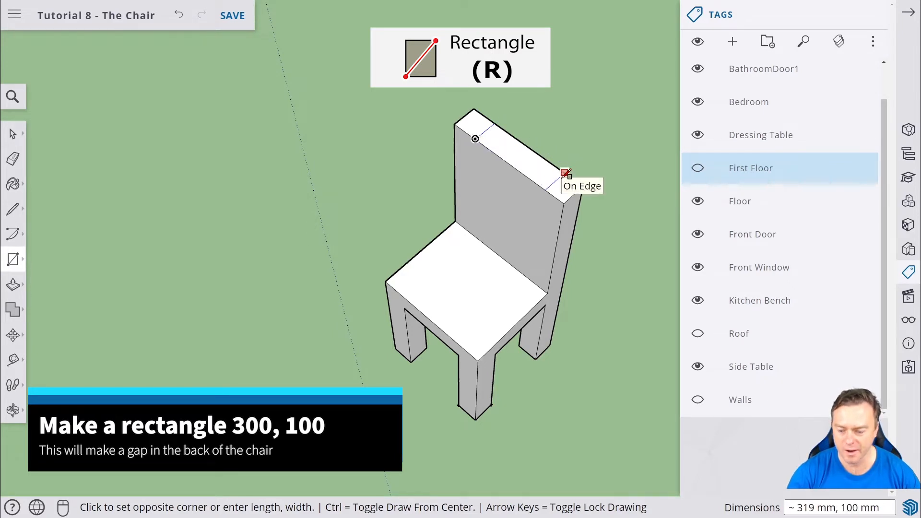
text(300,100)
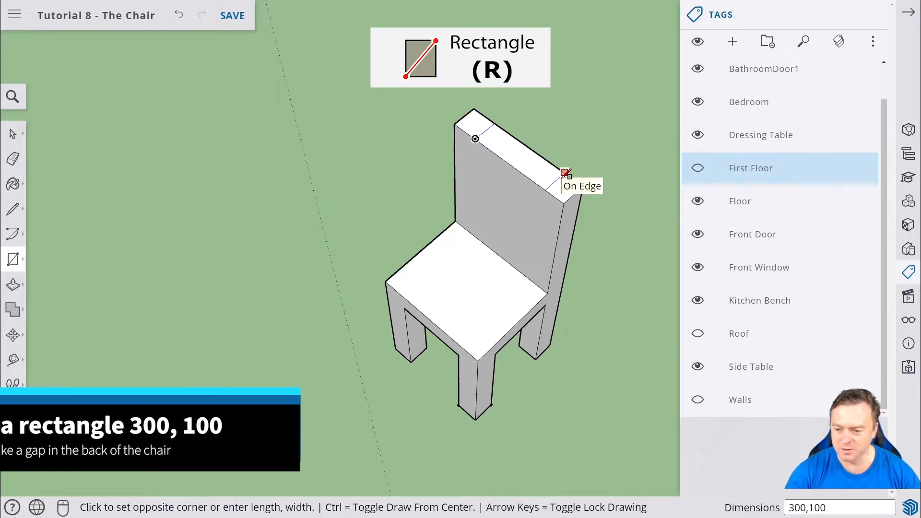
key(Return)
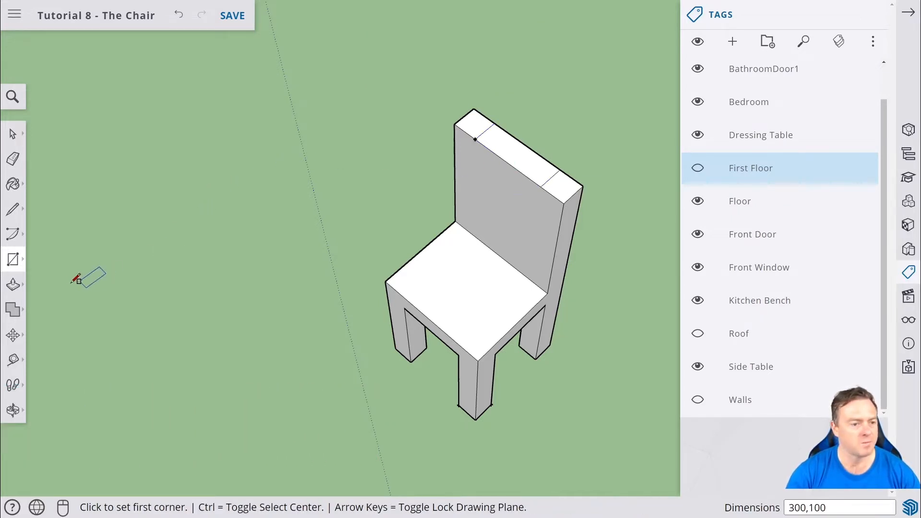
Push/Pull the middle rectangle down 500 mm to cut a gap between two backrest posts
click(13, 285)
click(517, 163)
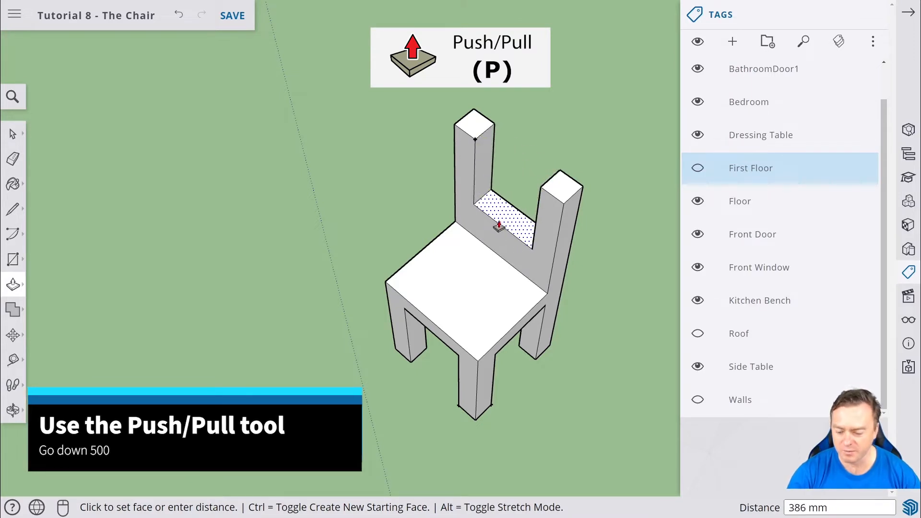
key(Return)
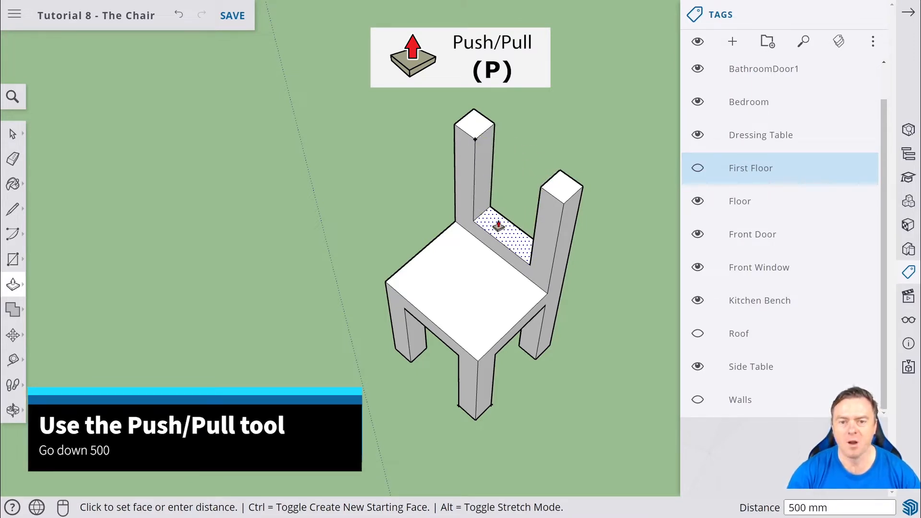
Measure the width of the gap between the backrest posts, starting from the midpoint of the ledge's short edge
middle_drag(481, 223, 548, 210)
scroll(548, 209, up, 3)
scroll(548, 210, up, 5)
middle_drag(541, 138, 533, 183)
key(p)
scroll(535, 206, down, 4)
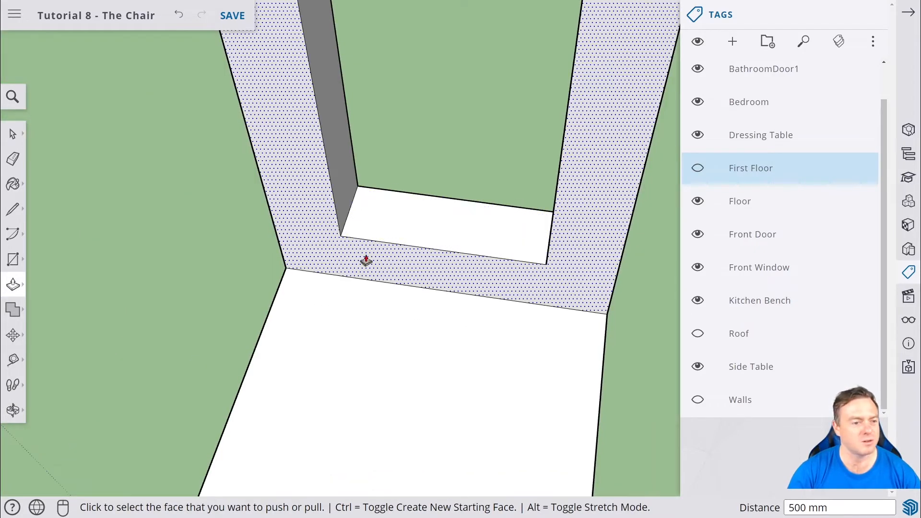
key(t)
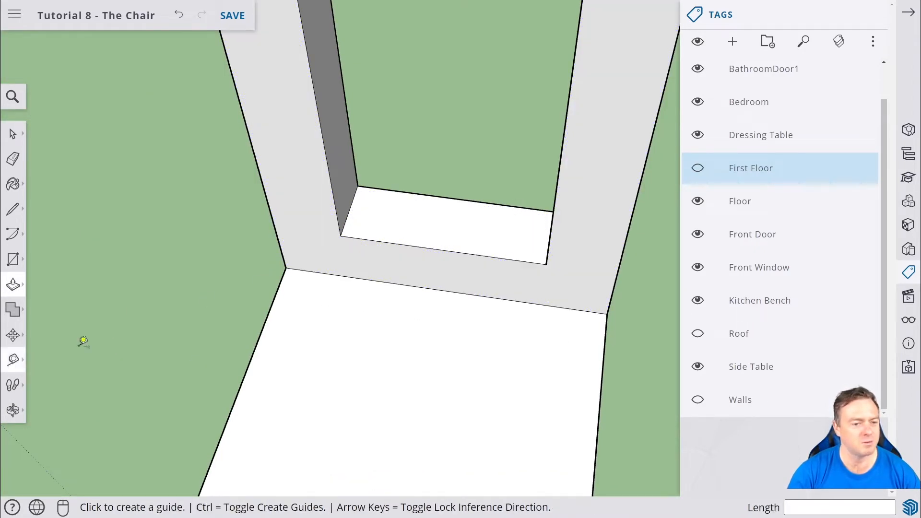
click(349, 210)
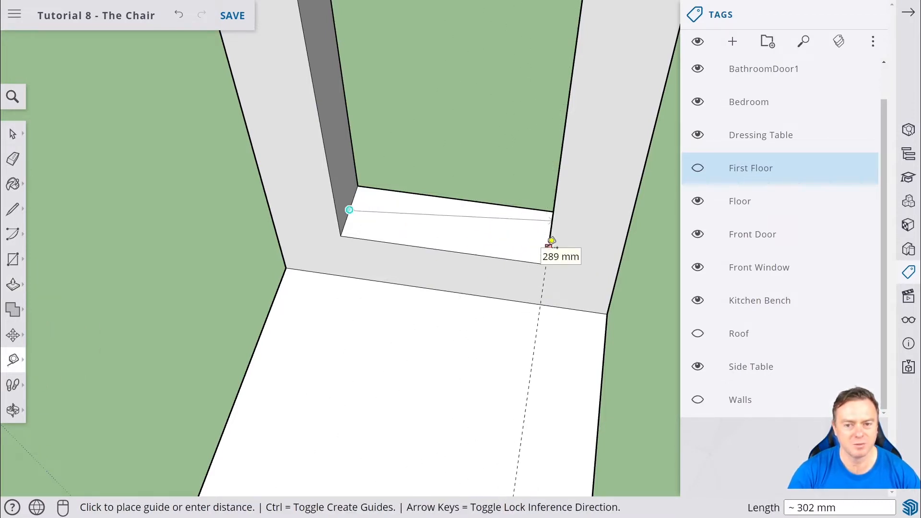
key(Escape)
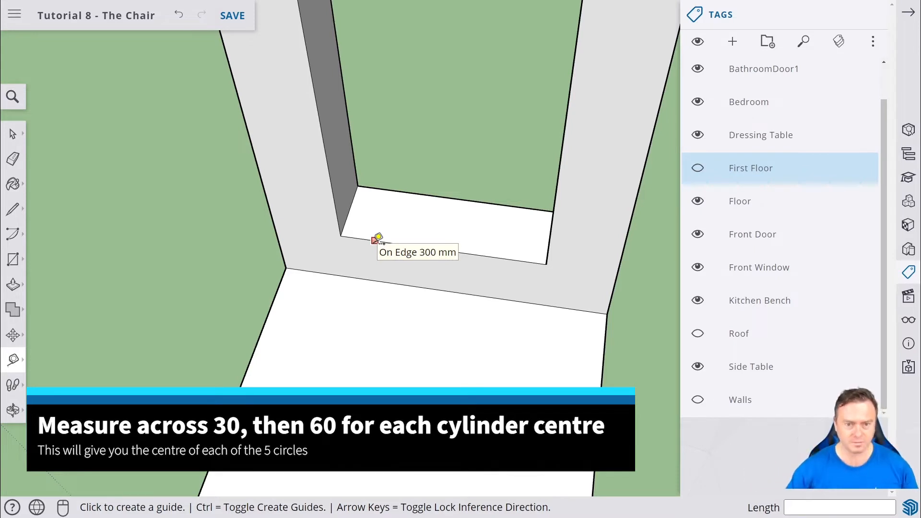
Place a guide line 30 mm in from the ledge's short edge, starting at the edge's midpoint
click(350, 210)
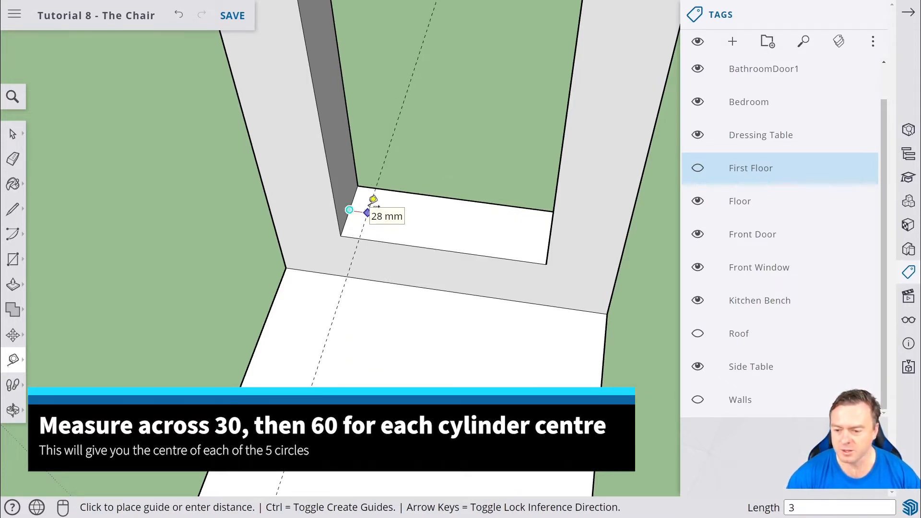
key(Return)
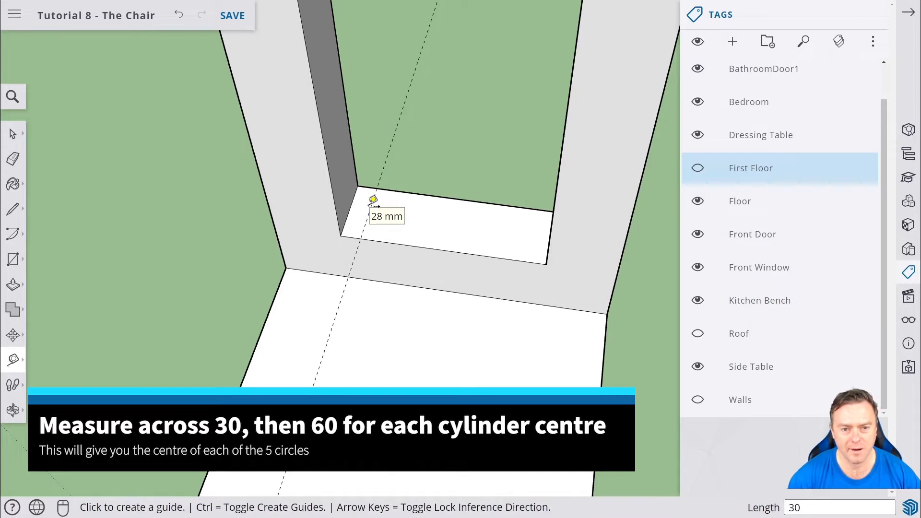
Try to place a guide point 60 mm from the guide line, on the ledge between the backrest posts
scroll(388, 197, up, 2)
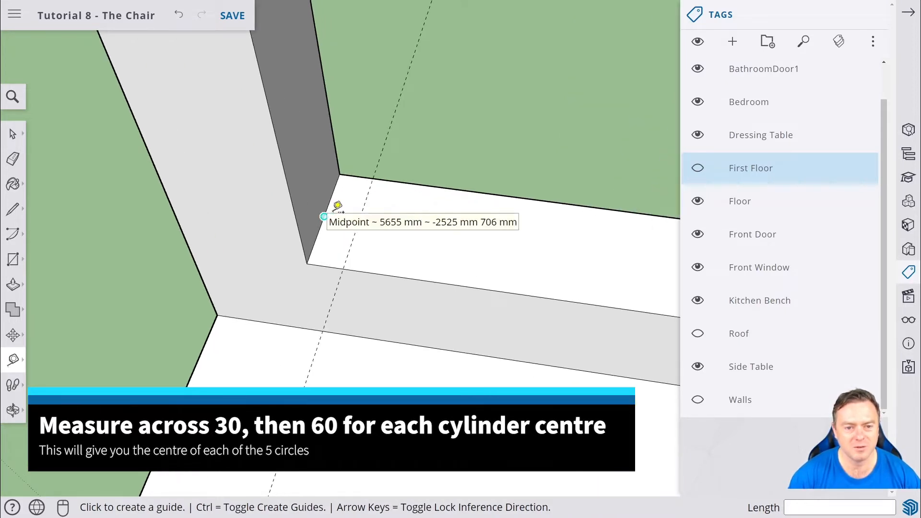
scroll(366, 219, up, 1)
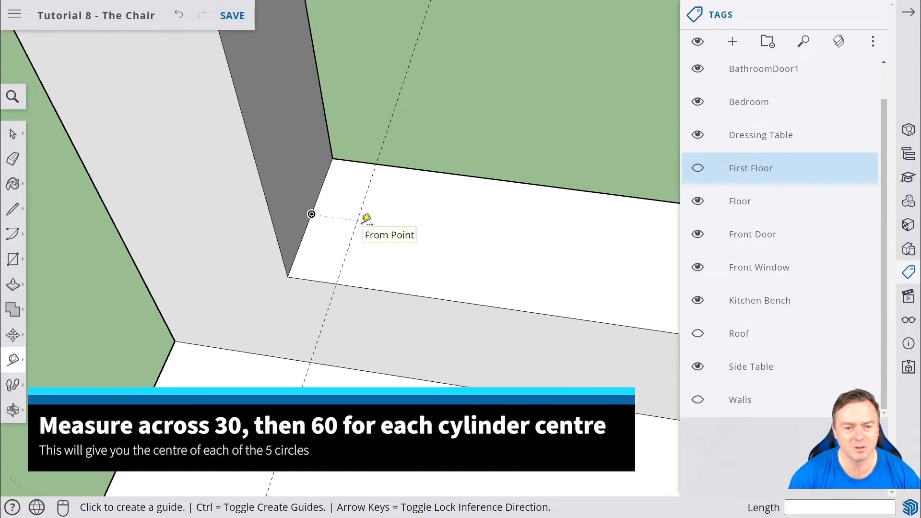
click(357, 220)
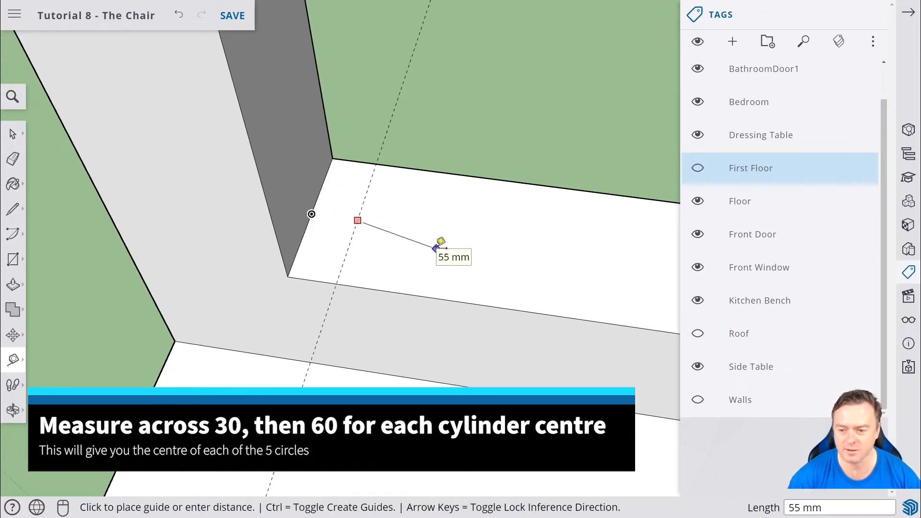
key(Return)
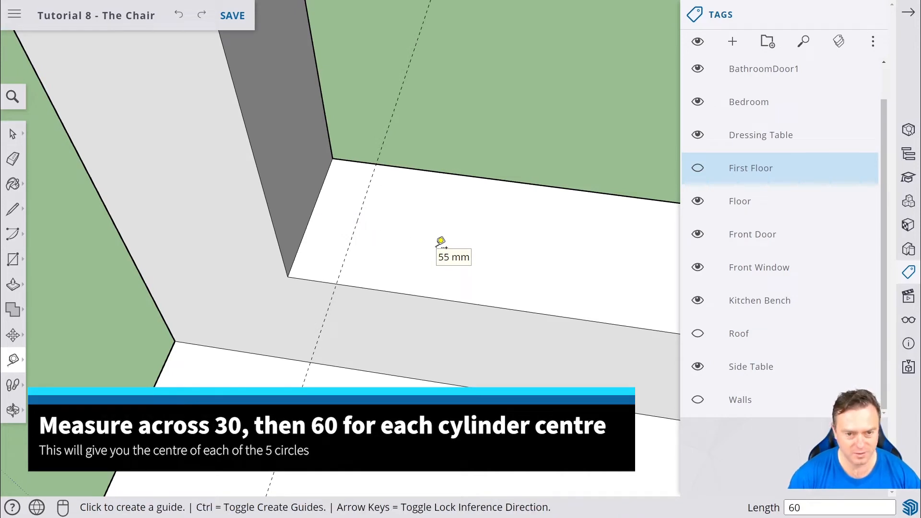
Place two successive guide points 60 mm apart along the ledge's centre line, starting from the 30 mm guide line
click(312, 214)
click(358, 220)
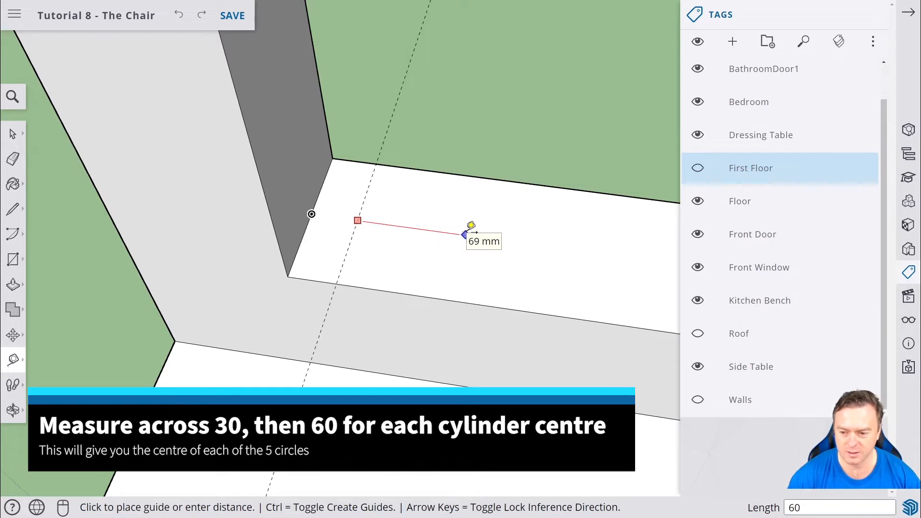
key(Return)
click(452, 232)
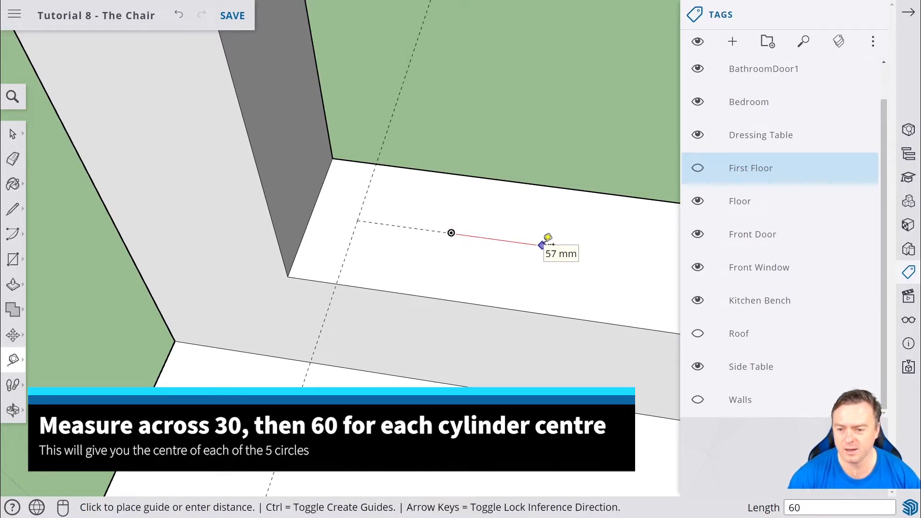
key(Return)
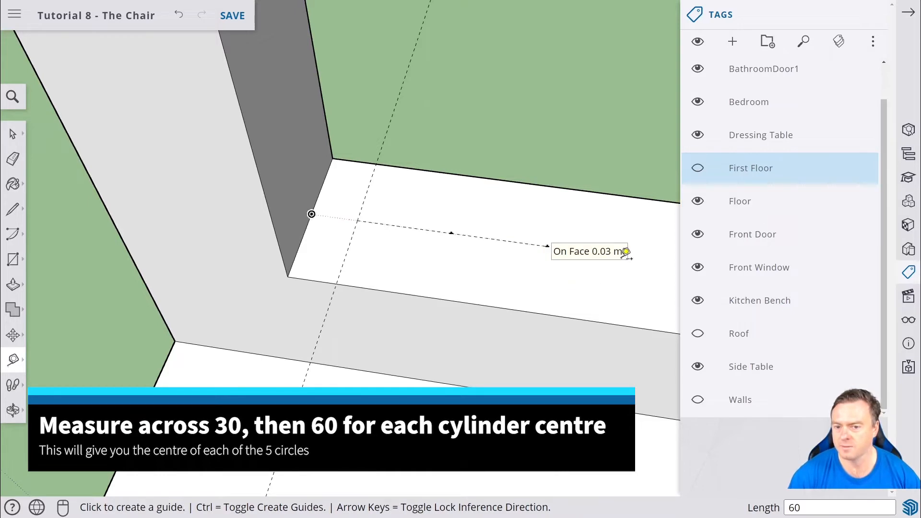
Place two more guide points 60 mm apart along the ledge's centre line, continuing from the last existing guide point
scroll(625, 250, down, 2)
shift+middle_drag(643, 247, 435, 259)
click(403, 245)
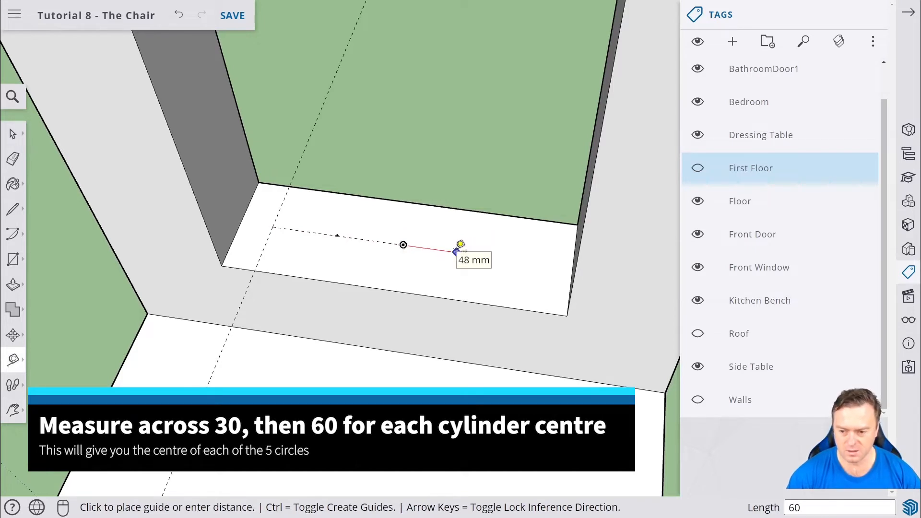
text(60)
key(Return)
scroll(515, 255, up, 2)
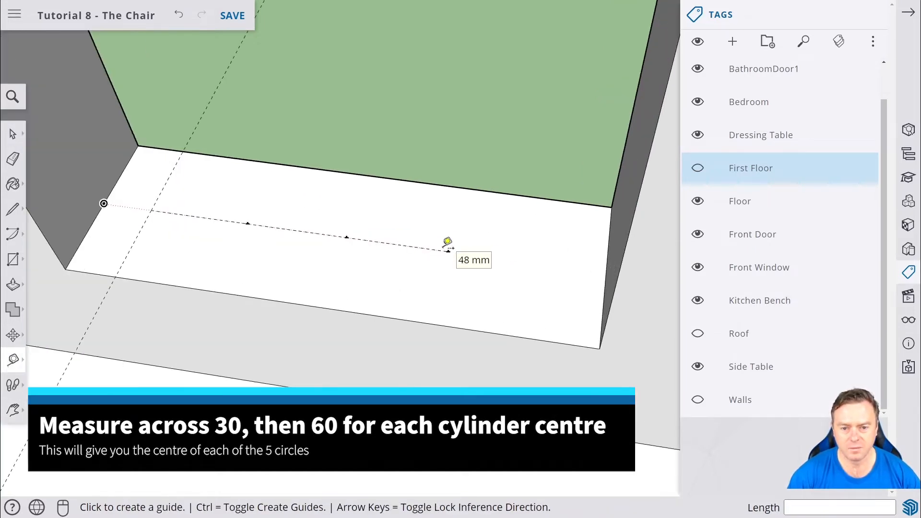
click(448, 251)
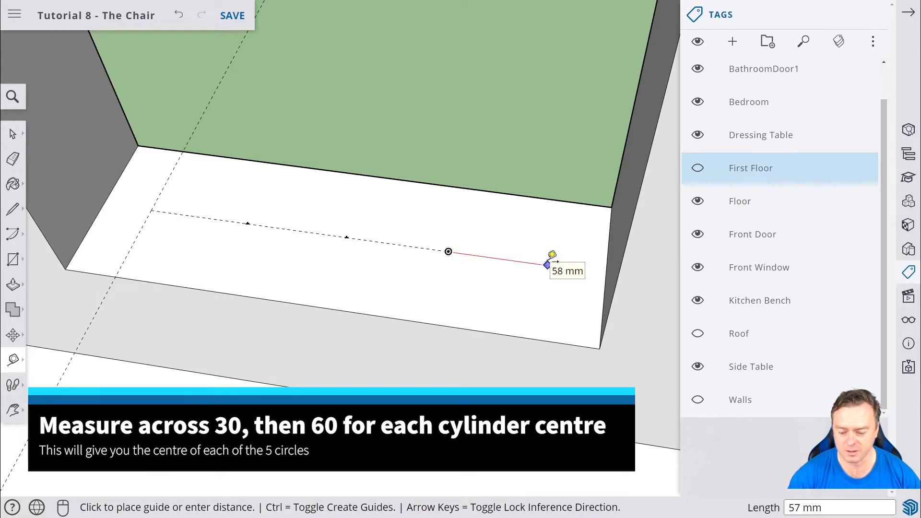
text(60)
key(Return)
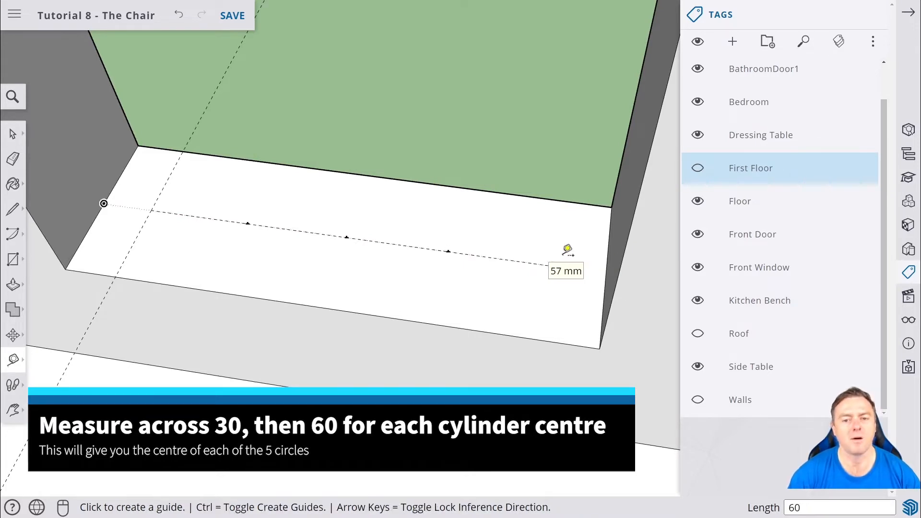
Draw two circles of 25 mm radius on the ledge, centred on the 30 mm guide line crossing and the first guide point
scroll(568, 250, down, 2)
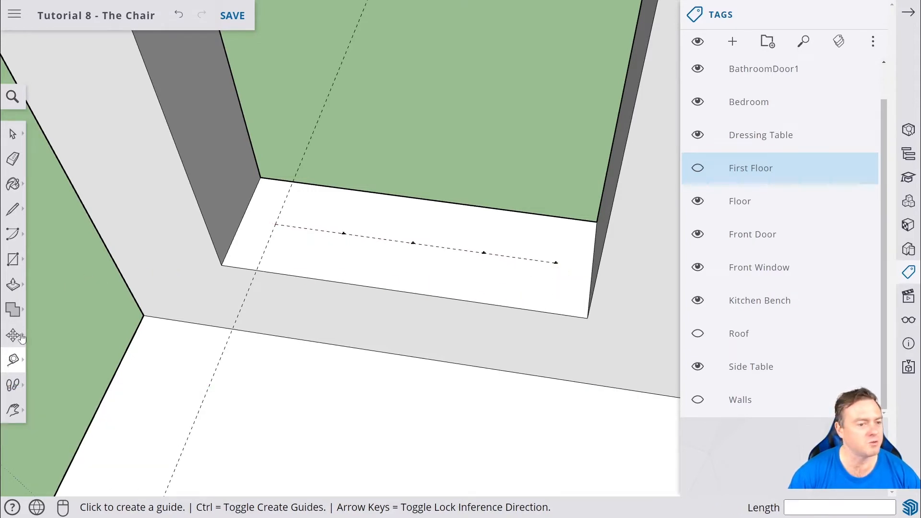
key(c)
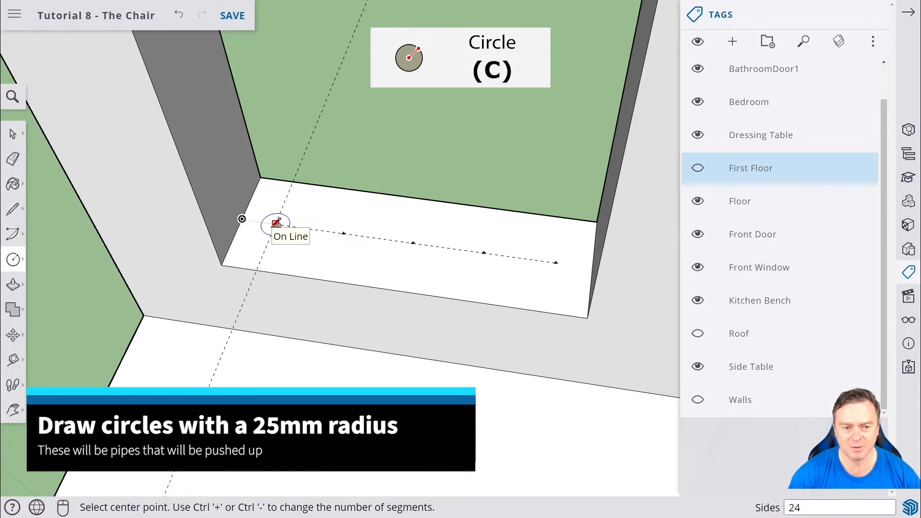
click(276, 224)
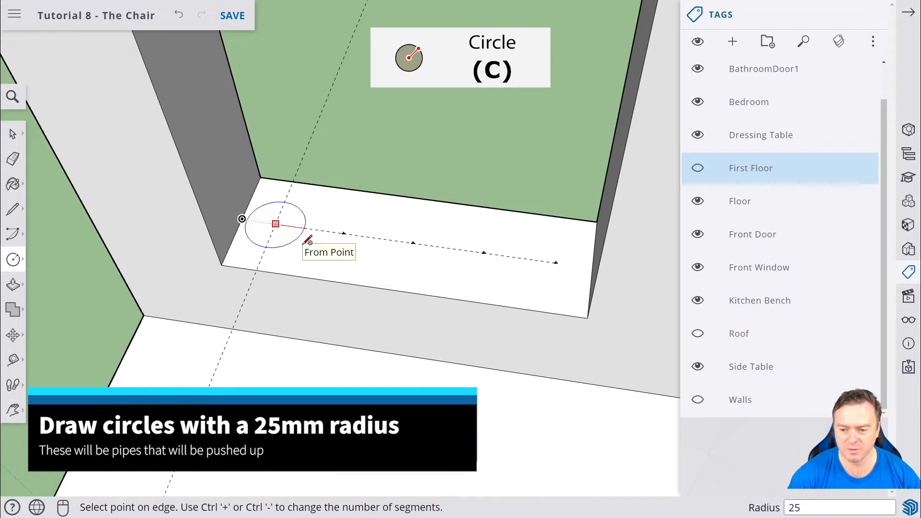
key(Return)
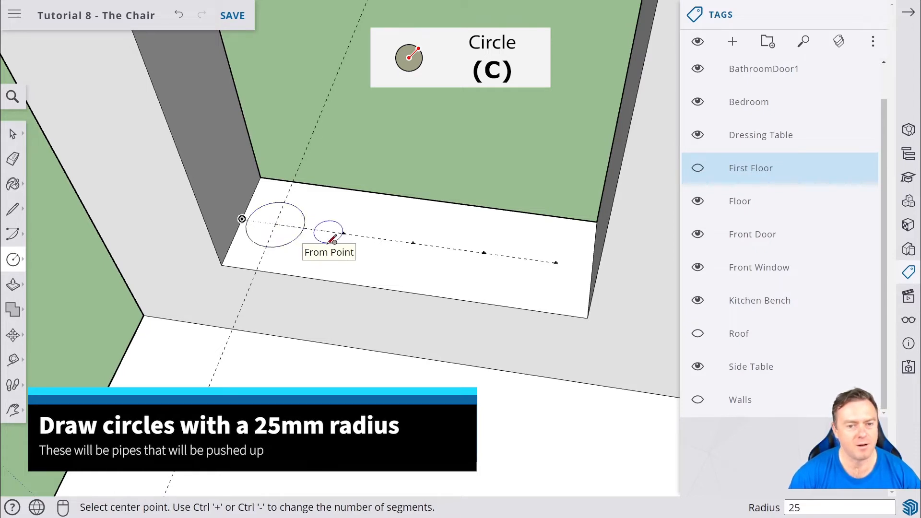
click(344, 233)
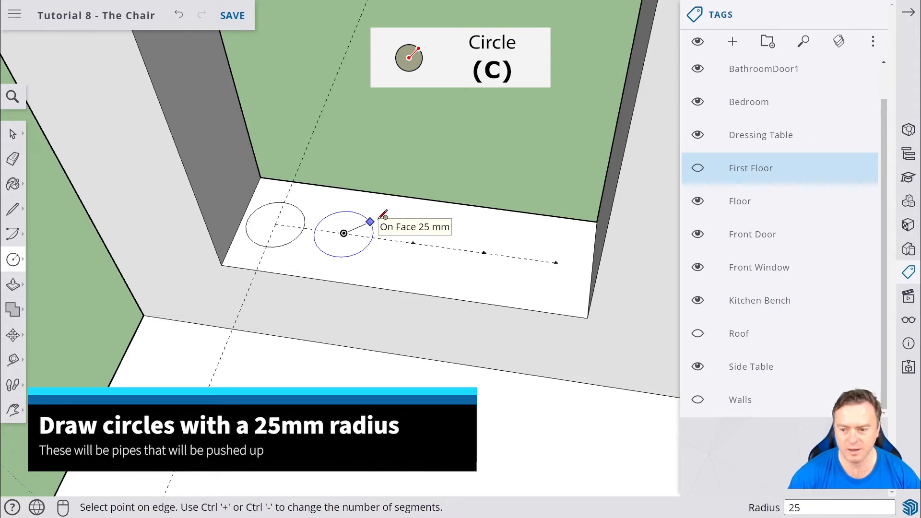
click(384, 215)
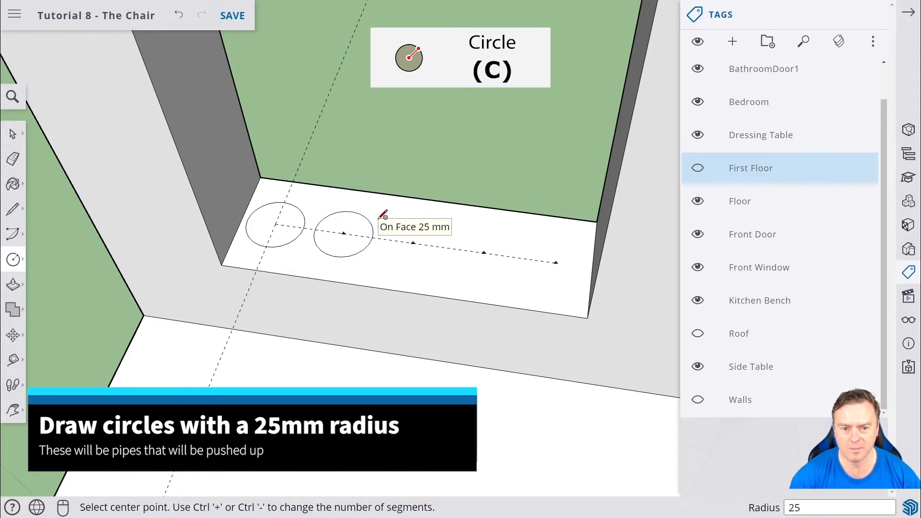
Draw circles of 25 mm radius centred on the three remaining guide points along the ledge
click(414, 243)
text(25)
key(Return)
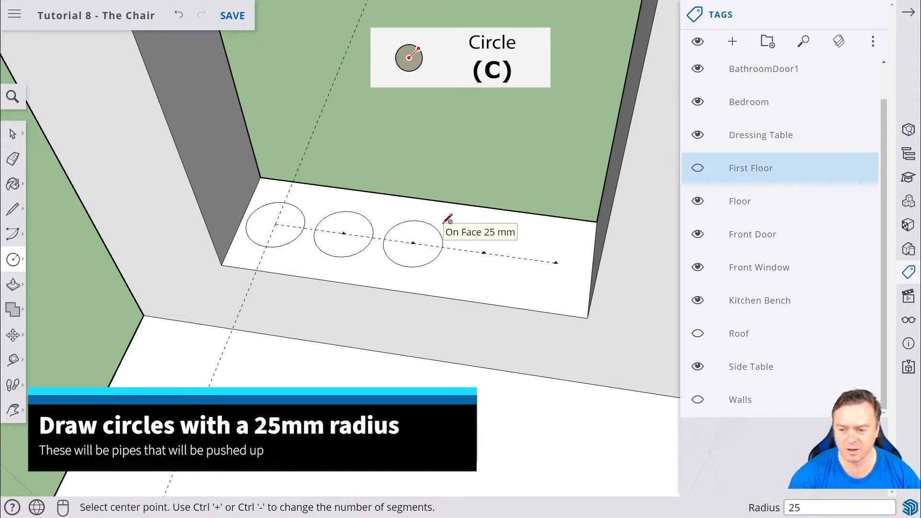
click(483, 253)
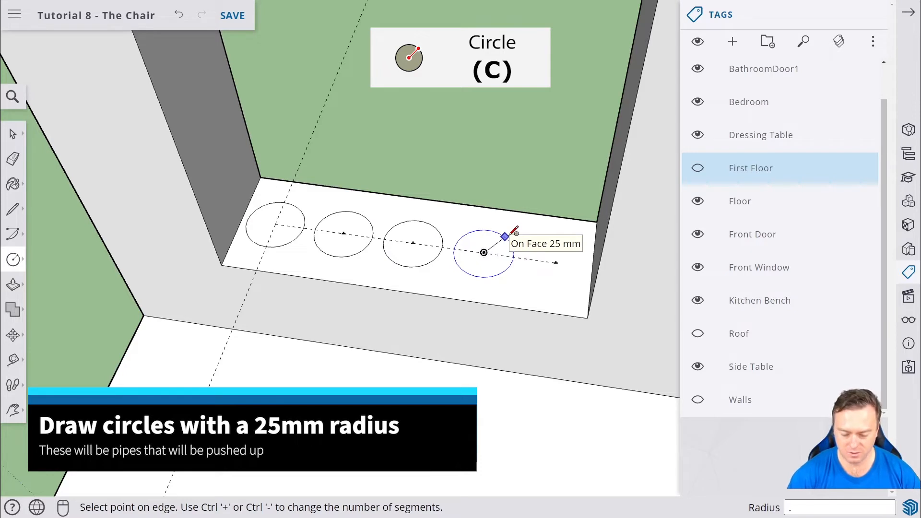
click(515, 233)
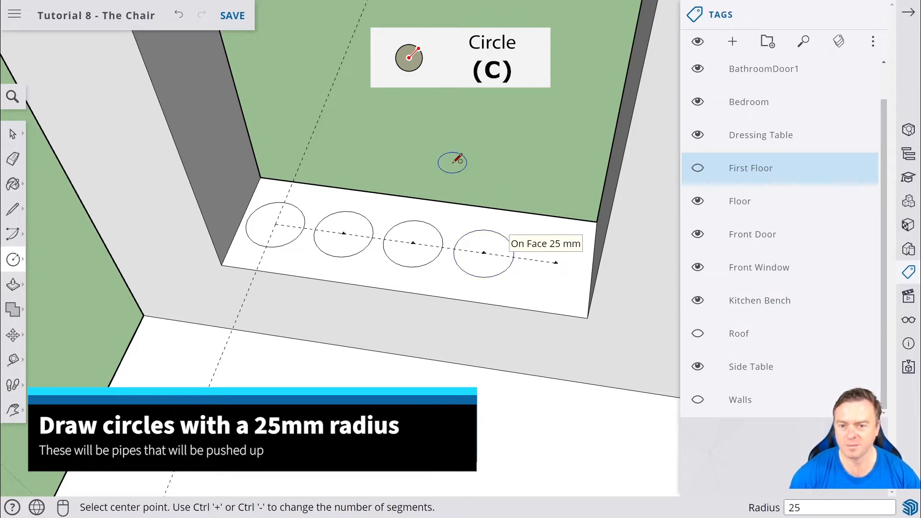
click(557, 262)
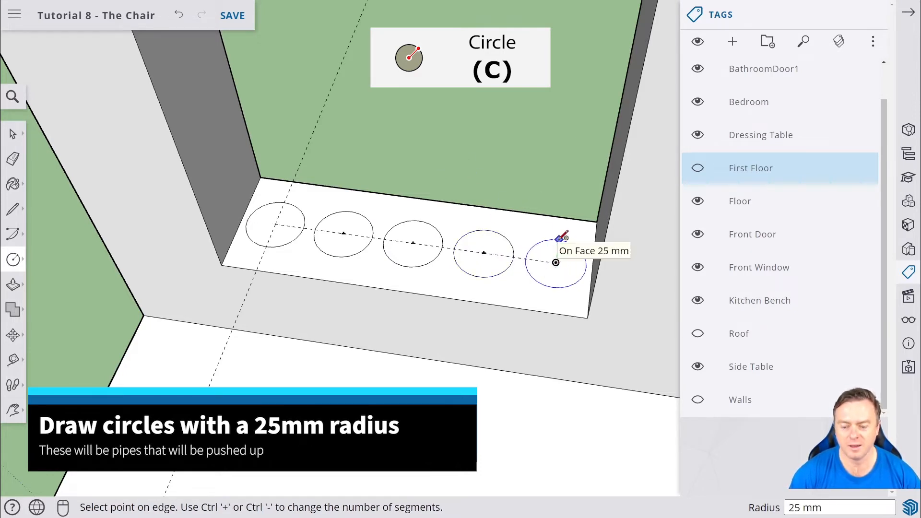
text(25)
key(Return)
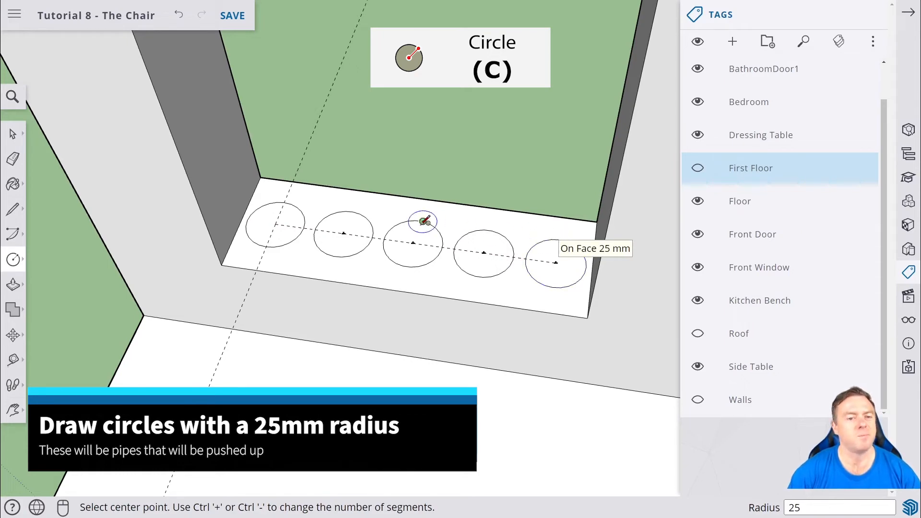
Push/Pull the circle on the 30 mm guide line up 450 mm to form the first backrest spindle
scroll(181, 208, down, 3)
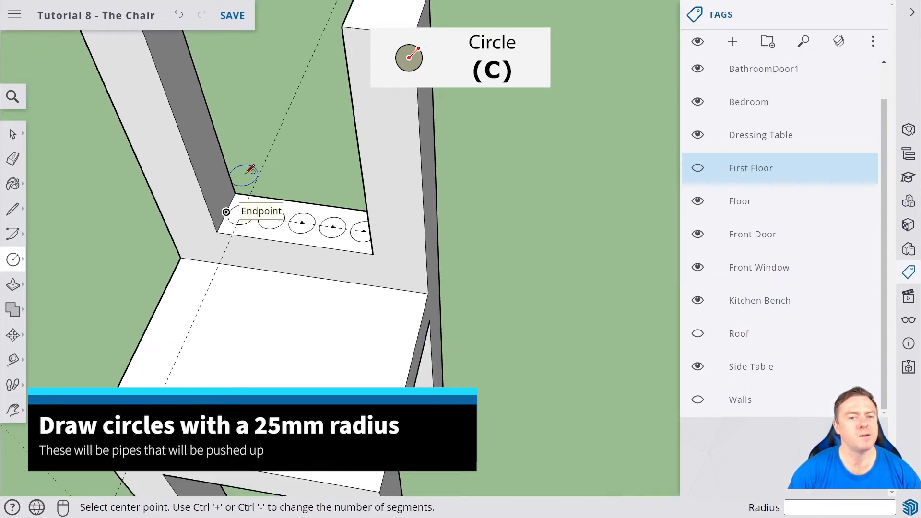
middle_drag(243, 192, 382, 158)
scroll(377, 162, down, 2)
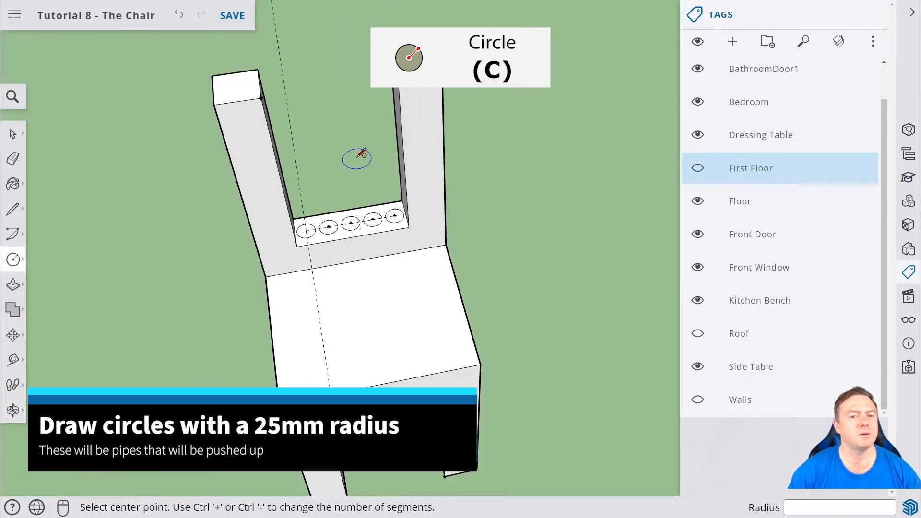
scroll(343, 167, up, 3)
scroll(340, 177, down, 2)
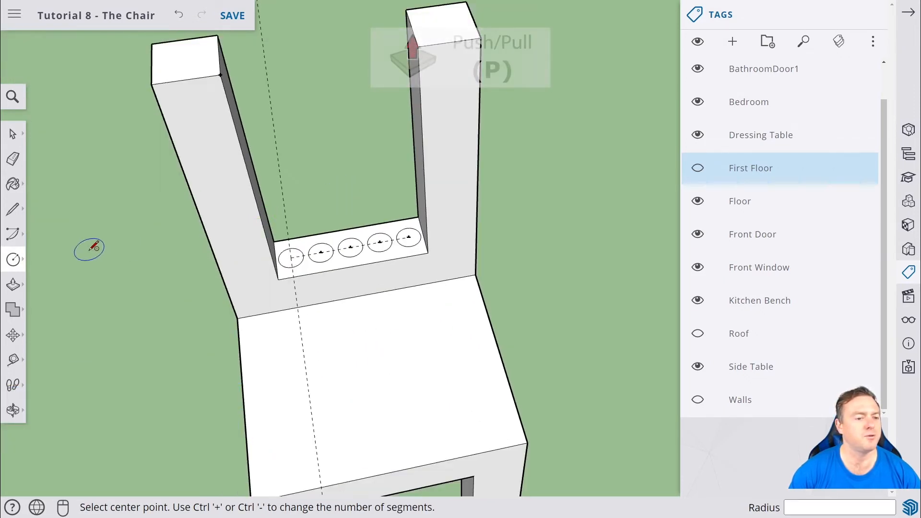
click(18, 287)
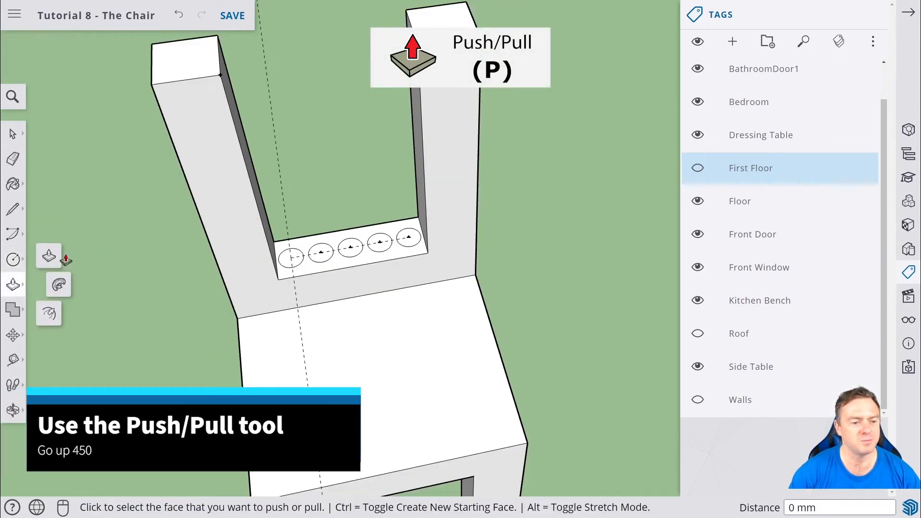
click(297, 265)
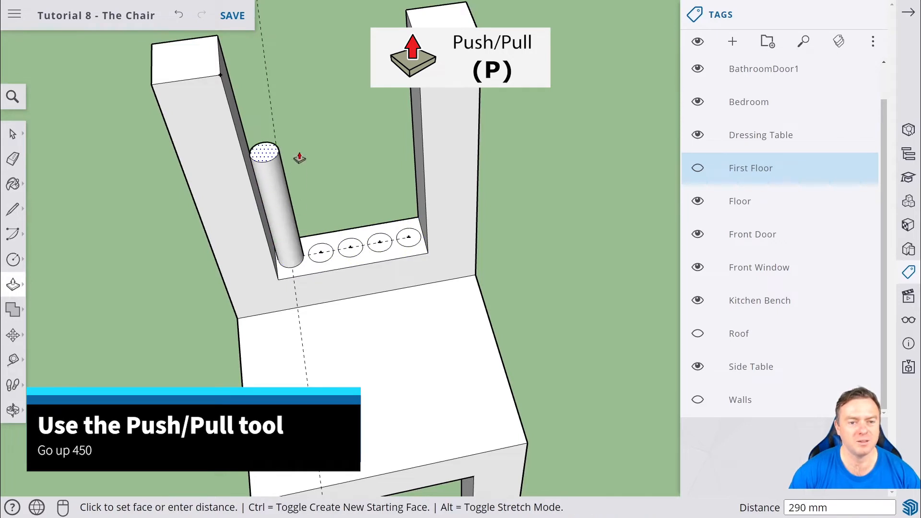
text(45)
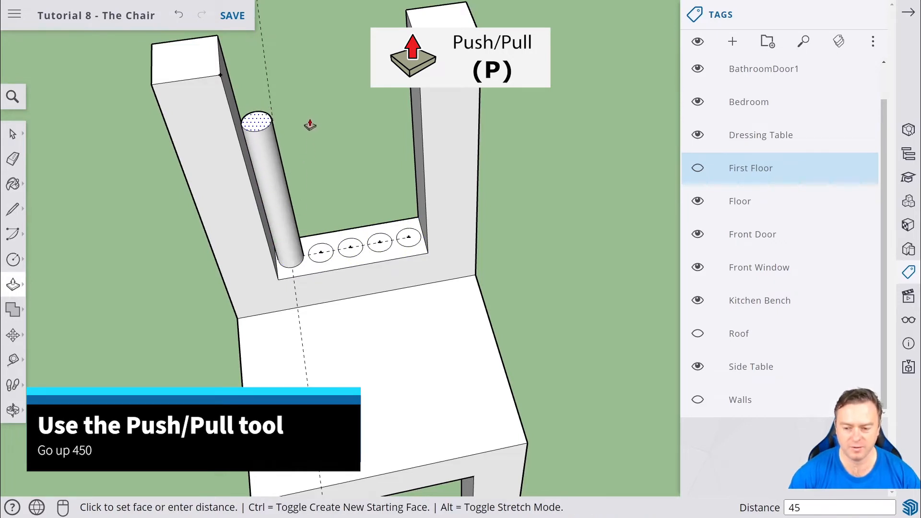
text(0)
key(Return)
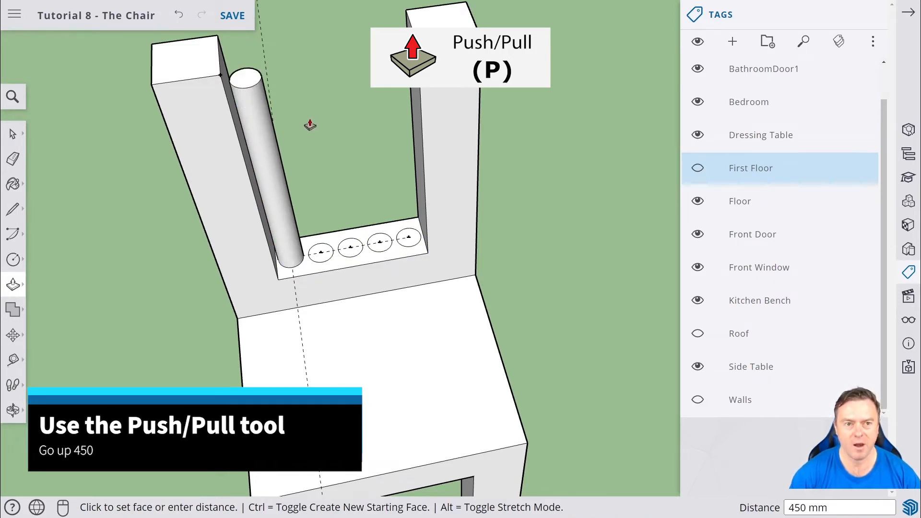
Pull the second and third circles on the ledge up 450 mm each as spindles
click(328, 256)
text(450)
key(Return)
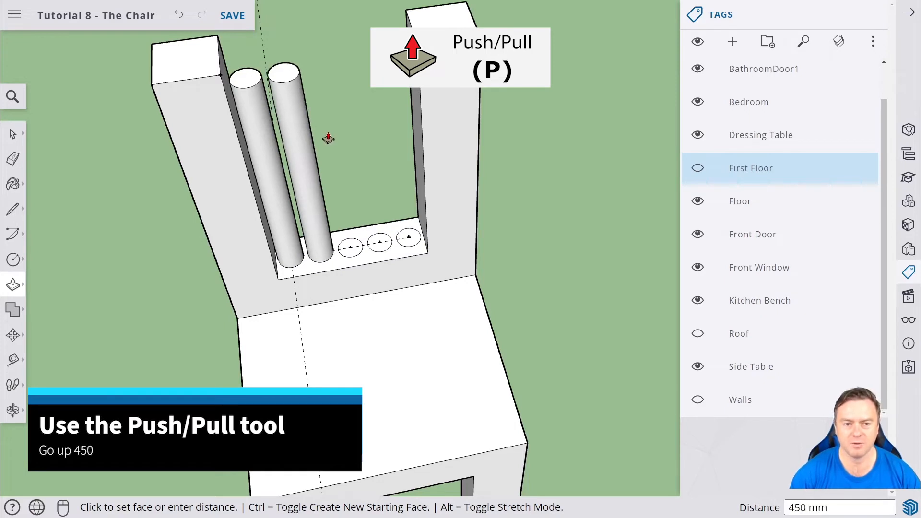
click(356, 246)
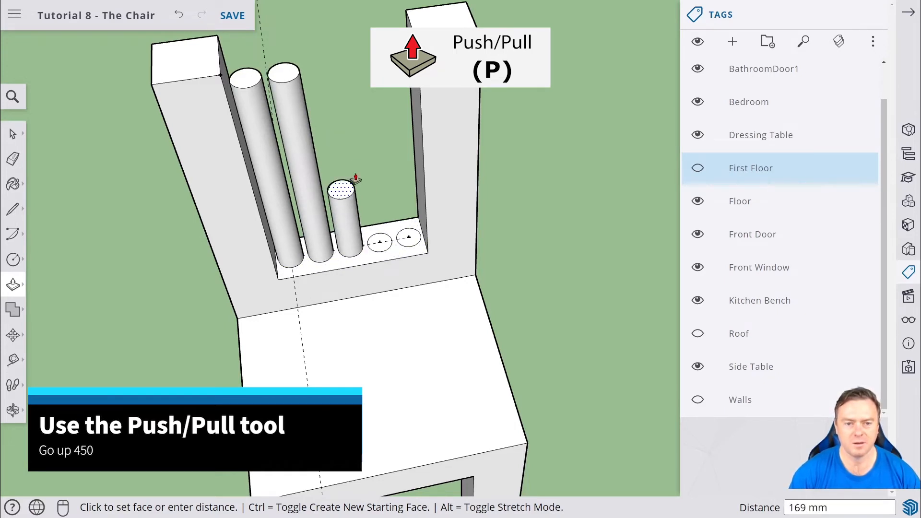
text(450)
key(Return)
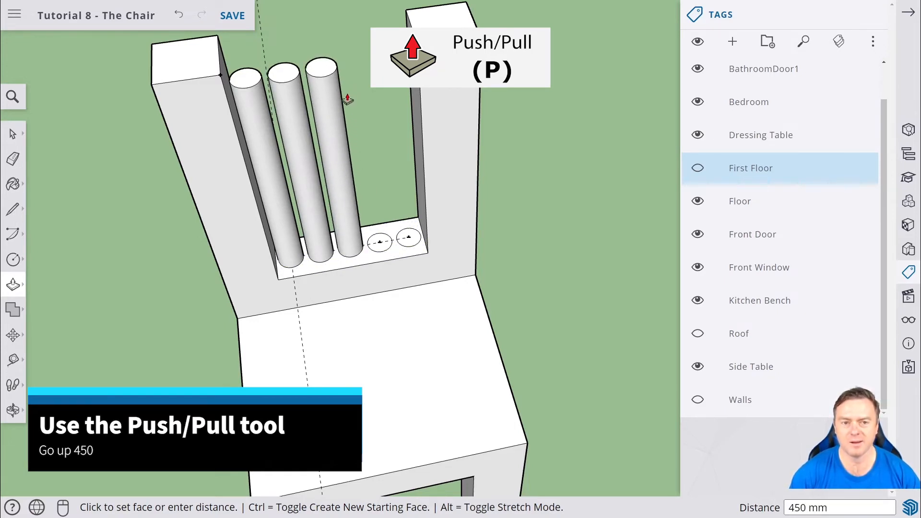
Extrude the fourth and fifth circles upward by 450 mm each to complete the row of spindles
click(387, 242)
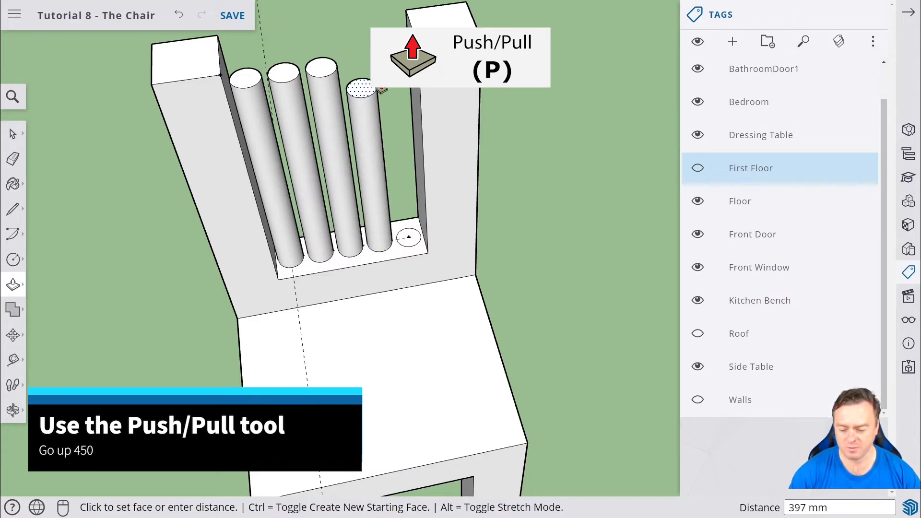
key(Return)
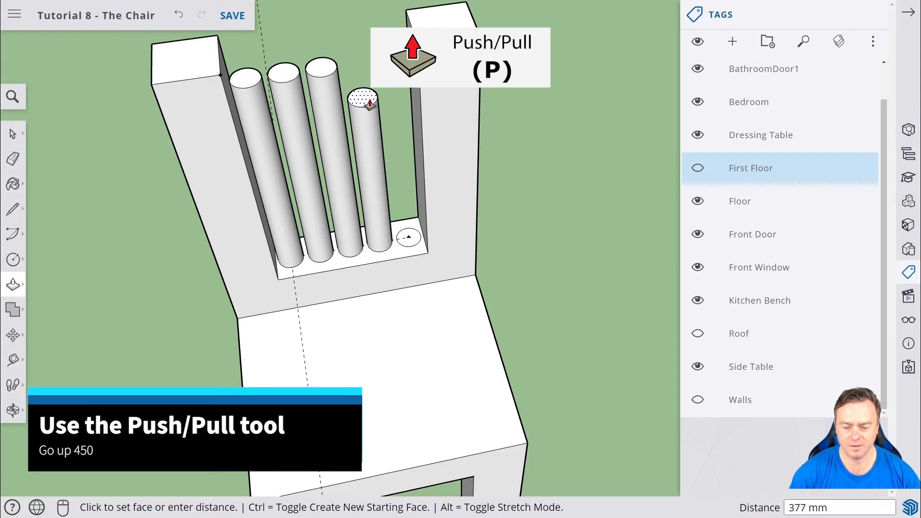
text(0)
key(Return)
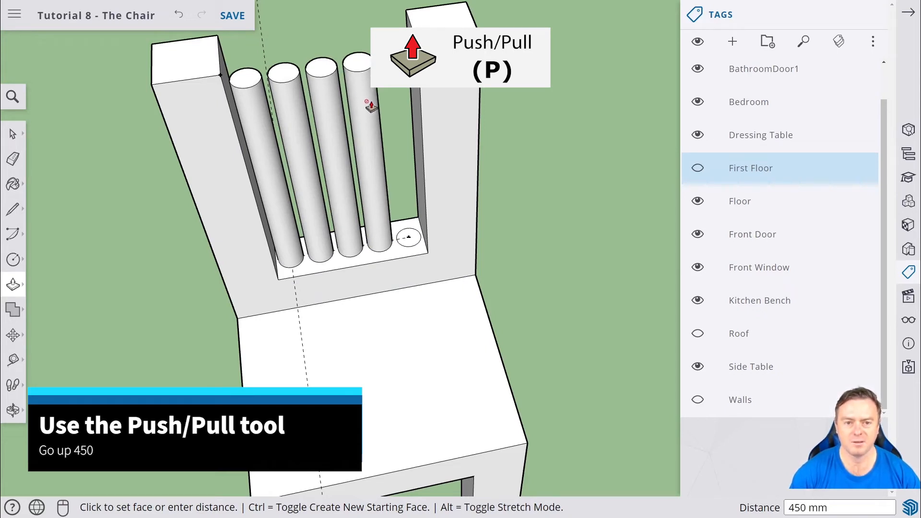
click(408, 238)
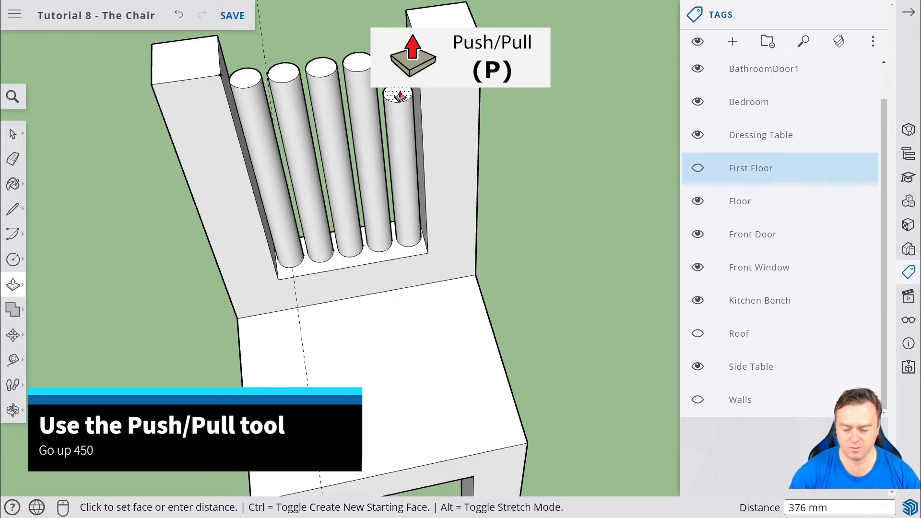
text(450)
key(Return)
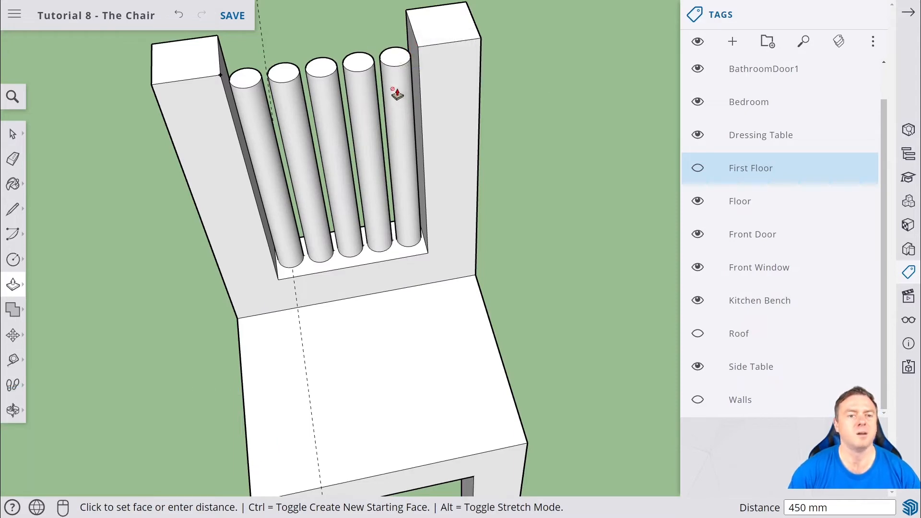
Draw a 100 by 80 mm rectangle from the top front corner of the far post's inner face
middle_drag(397, 93, 329, 51)
scroll(387, 19, down, 2)
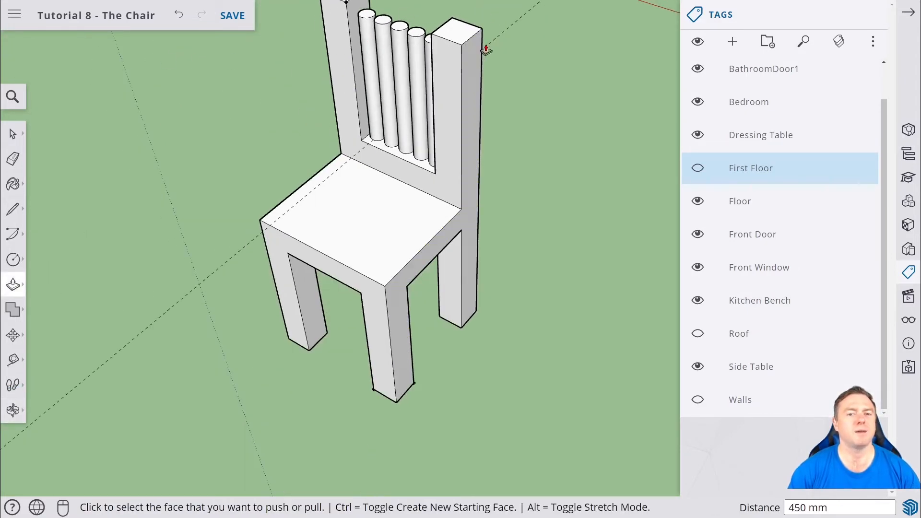
middle_drag(486, 49, 495, 78)
scroll(466, 49, down, 2)
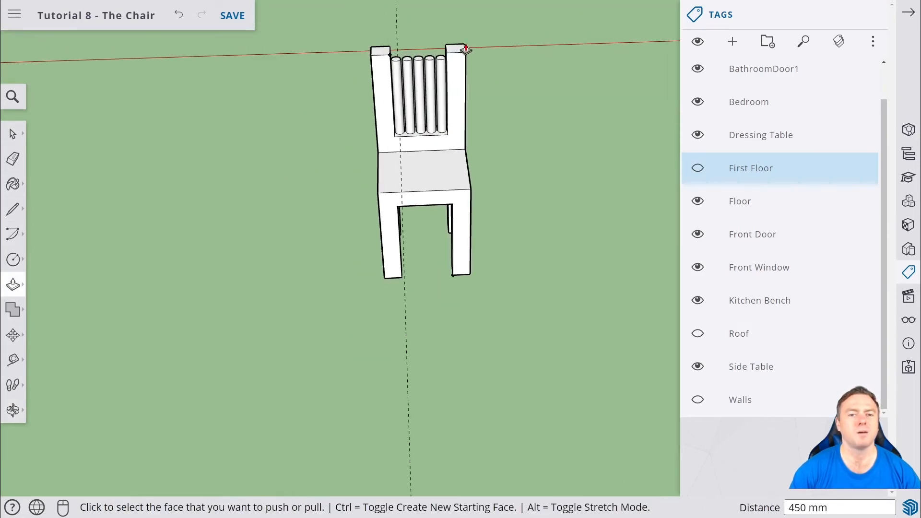
scroll(453, 50, up, 5)
middle_drag(452, 50, 103, 166)
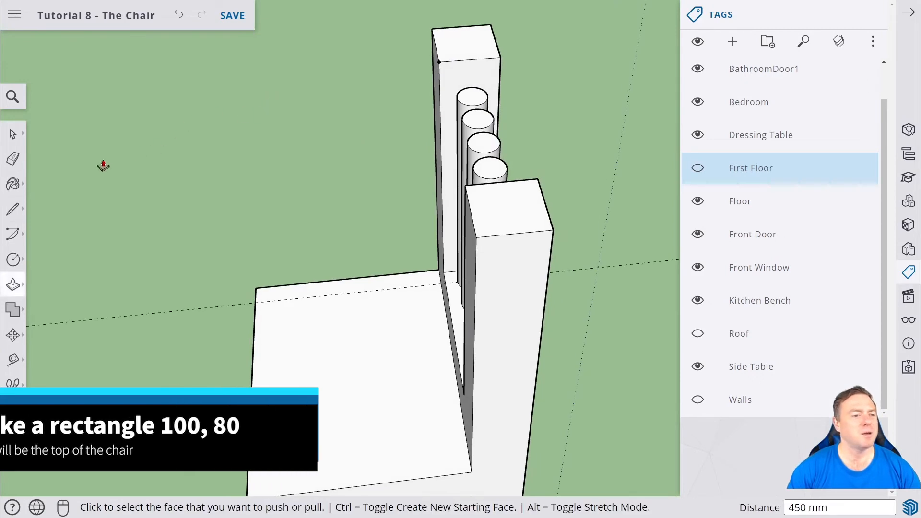
click(13, 260)
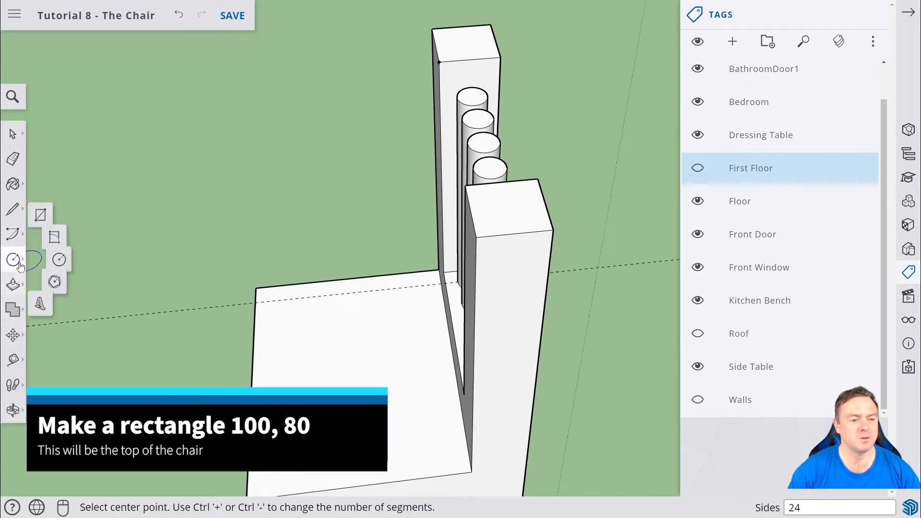
click(50, 210)
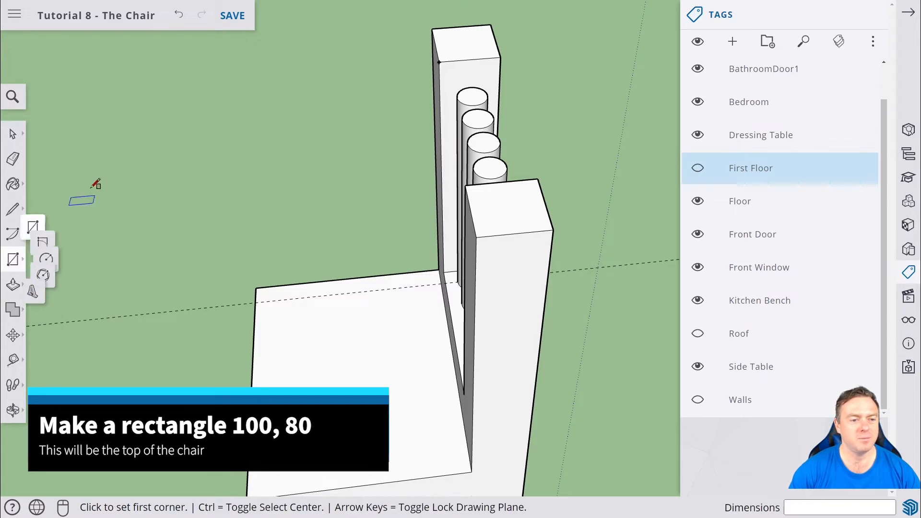
click(440, 62)
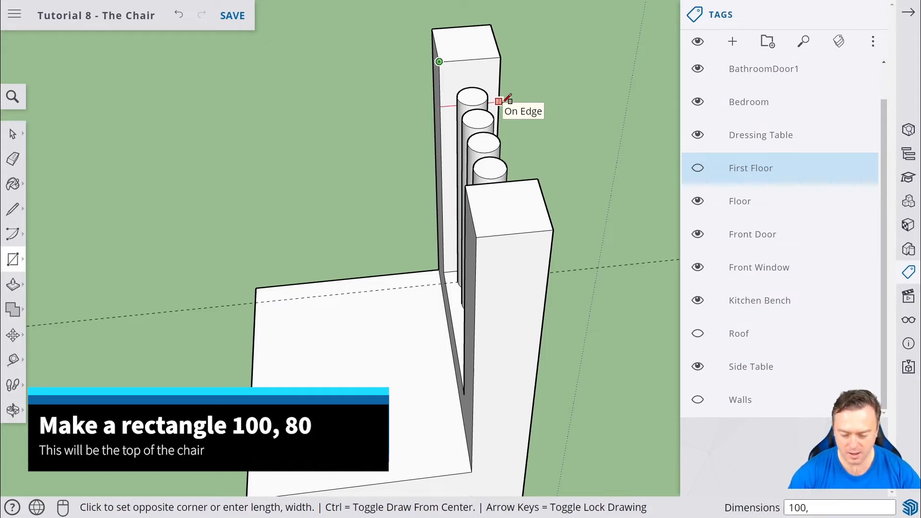
key(Return)
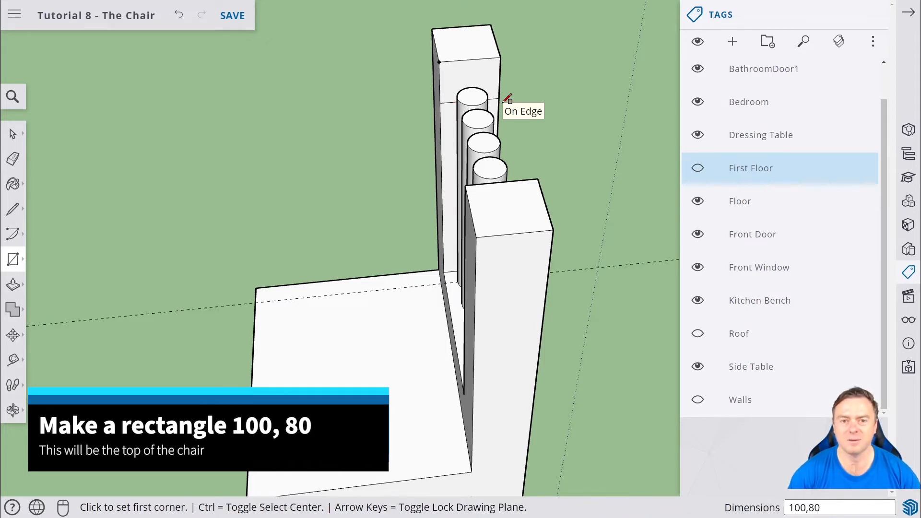
Push/Pull the rectangle 300 mm across to the opposite post as the top rail and erase the seam line on top
middle_drag(344, 107, 487, 43)
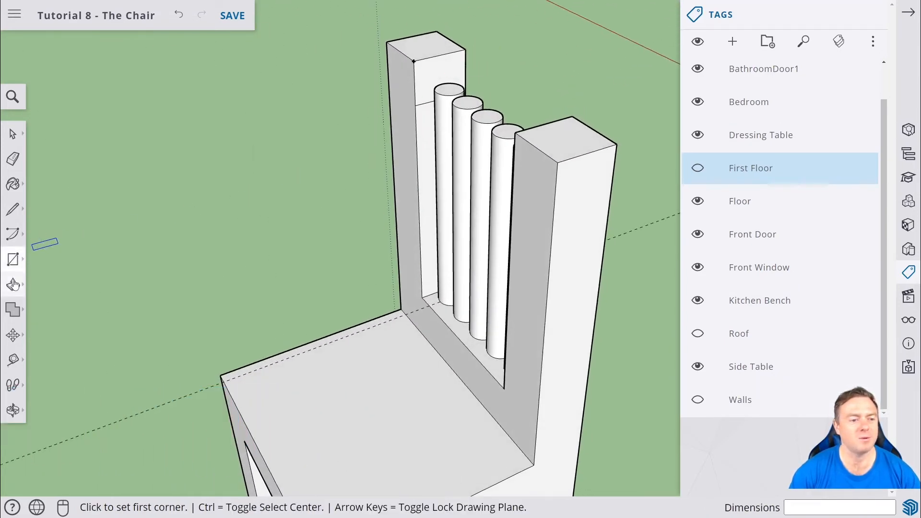
key(p)
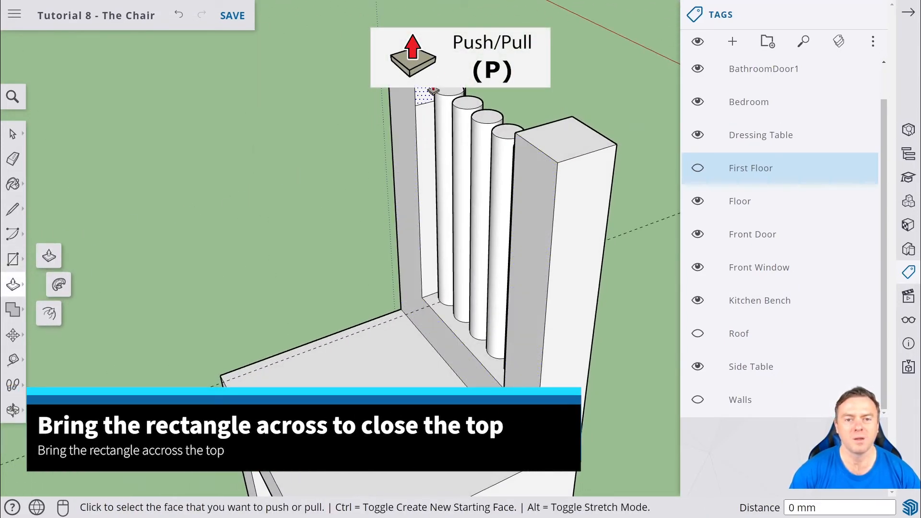
click(424, 96)
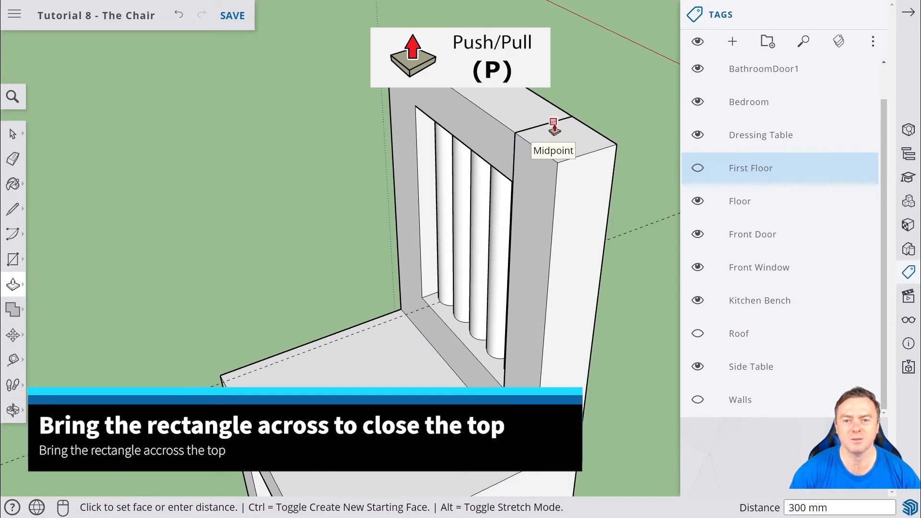
click(555, 128)
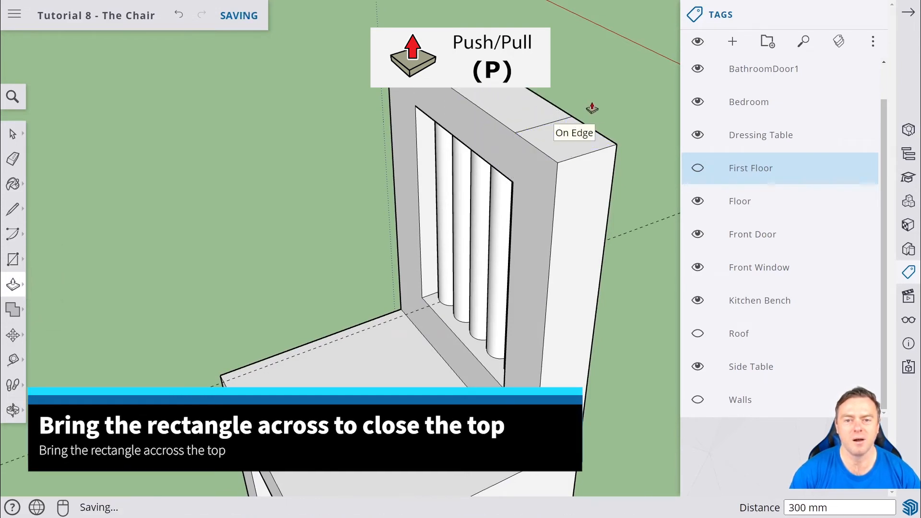
middle_drag(531, 125, 461, 301)
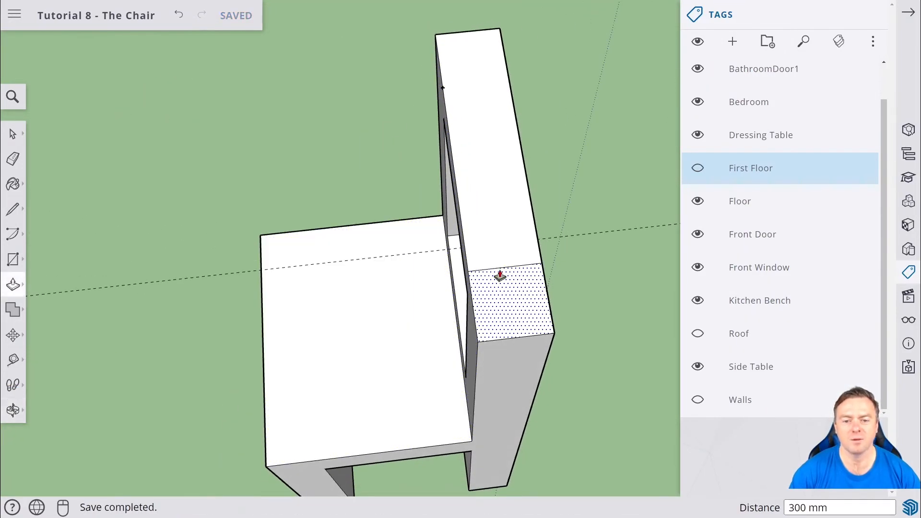
click(13, 159)
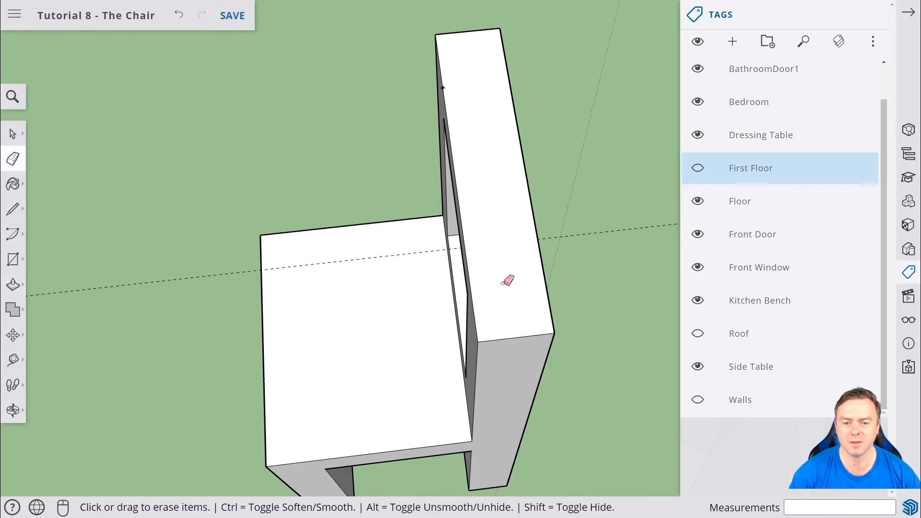
Select the entire chair and make it a group
middle_drag(486, 277, 554, 137)
scroll(383, 227, down, 3)
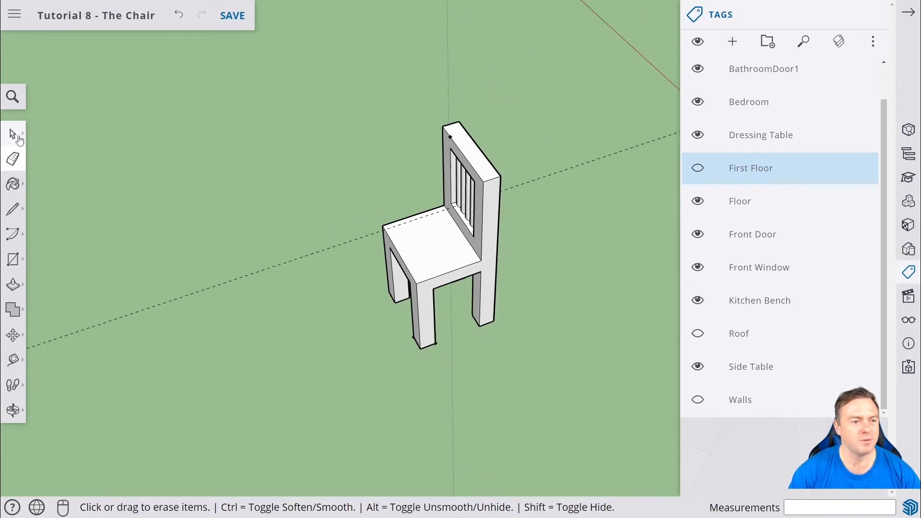
click(18, 137)
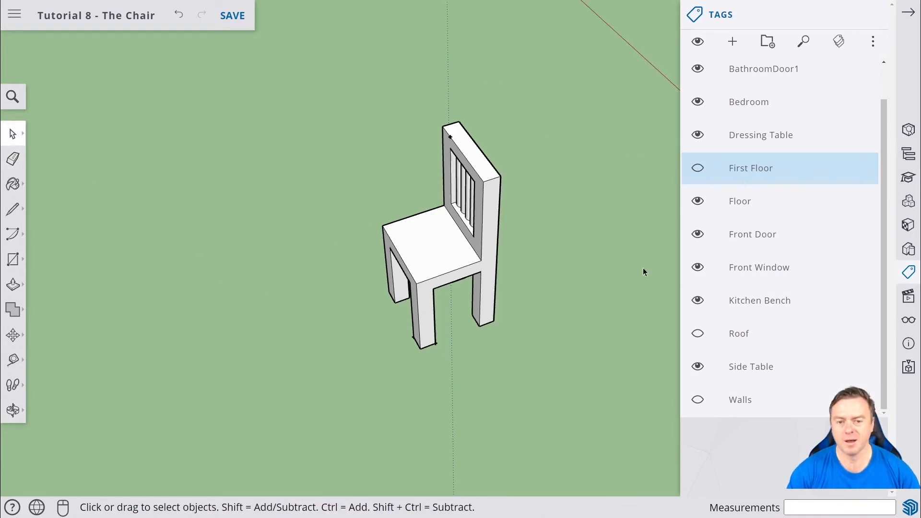
middle_drag(643, 272, 469, 205)
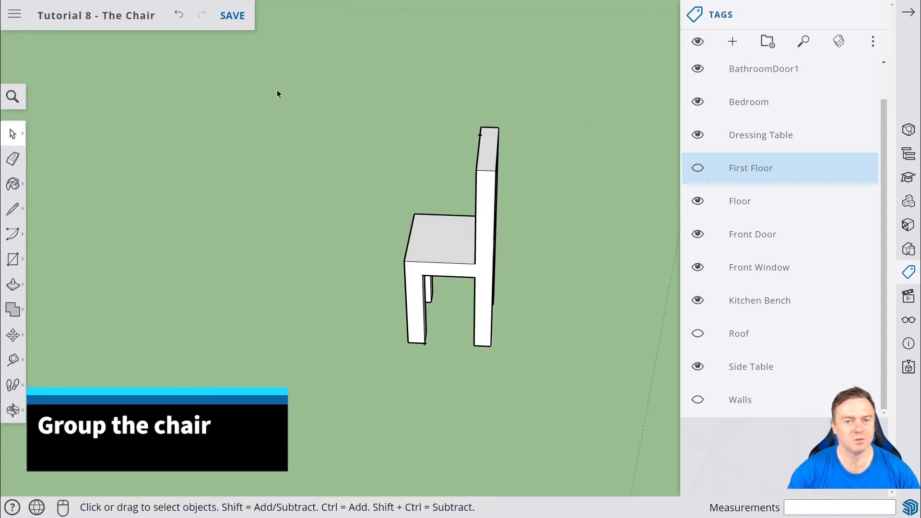
drag(277, 91, 563, 377)
right_click(482, 241)
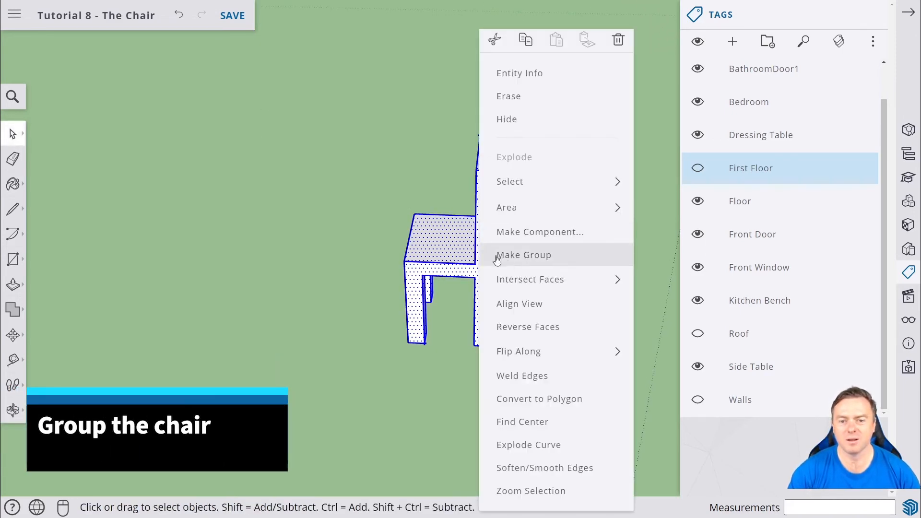
click(551, 255)
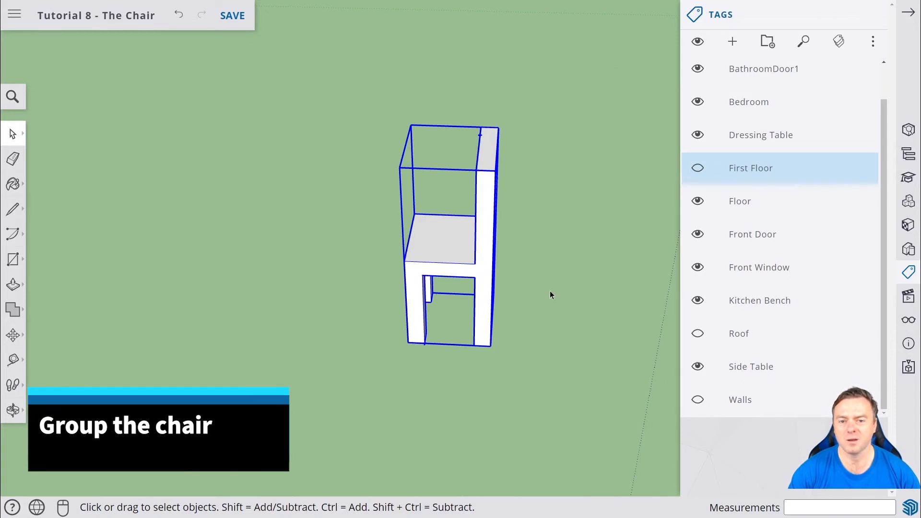
Rotate the chair group about its vertical axis to -90°, so the seat faces the house
scroll(547, 290, down, 5)
middle_drag(609, 292, 664, 305)
key(h)
drag(649, 273, 383, 219)
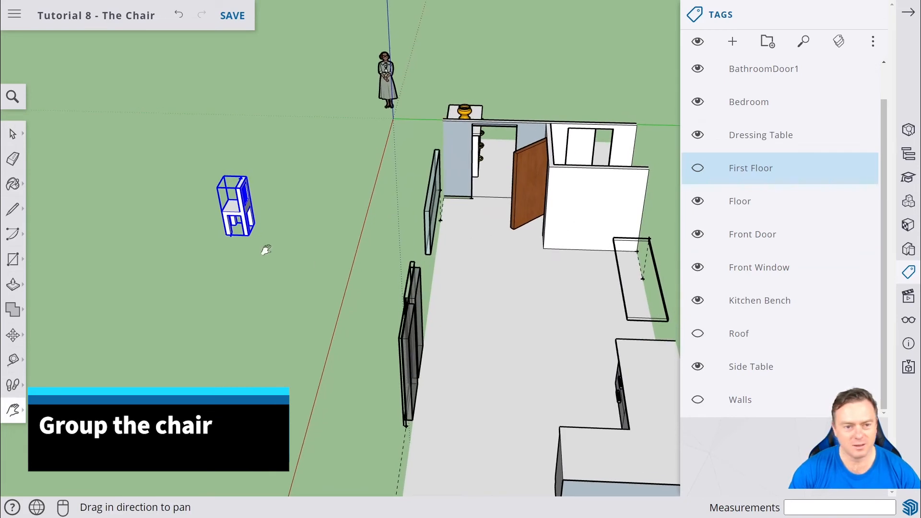
click(15, 336)
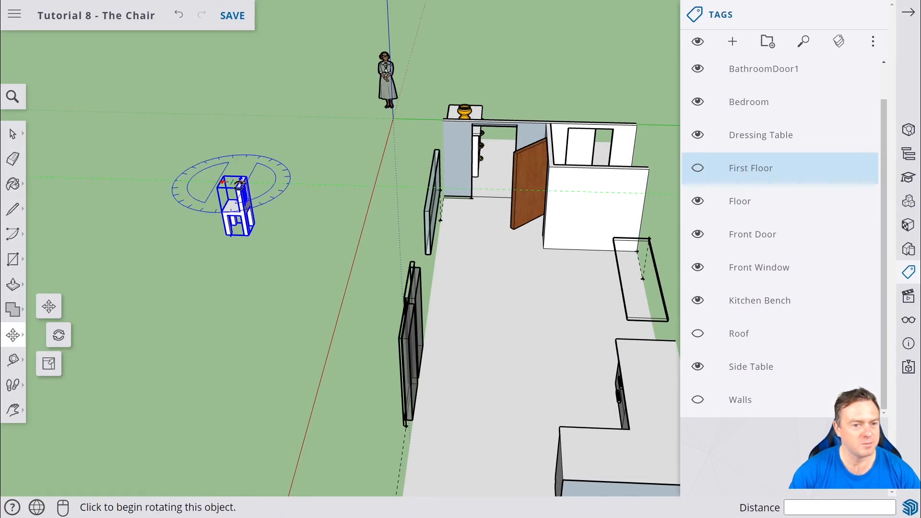
click(239, 185)
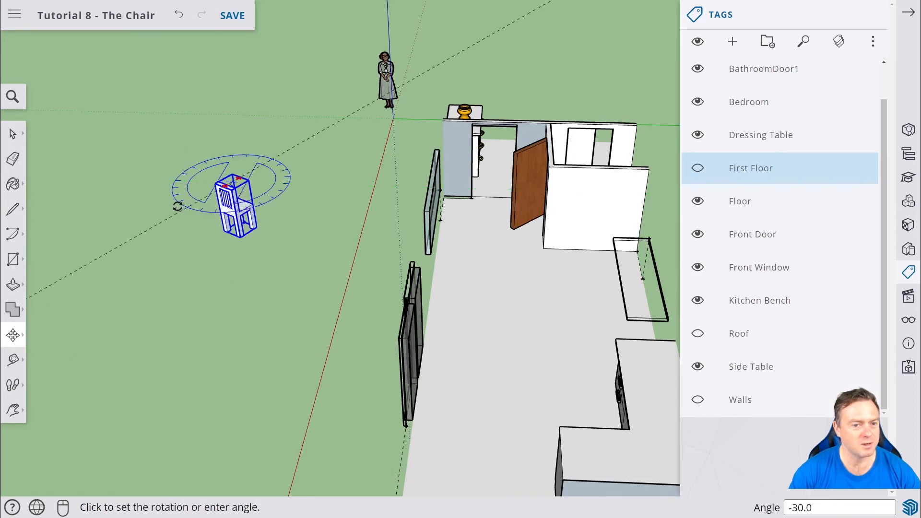
click(175, 183)
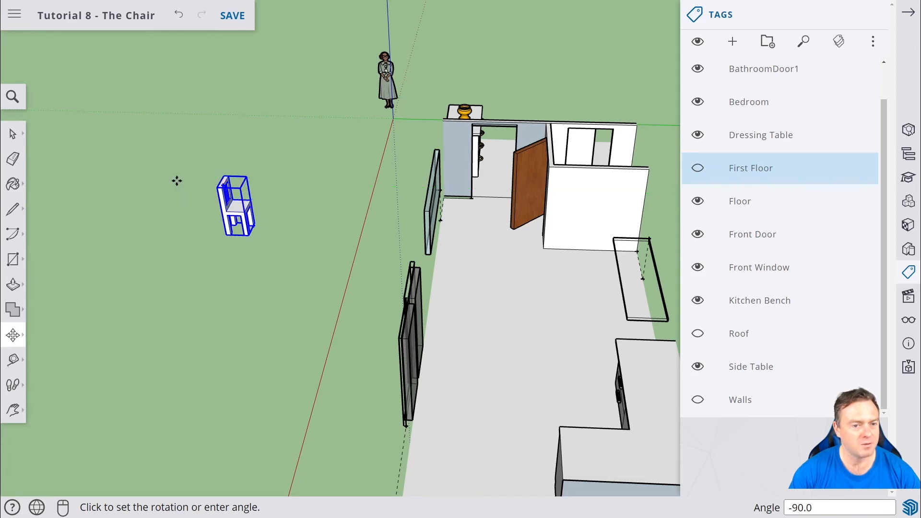
Move the chair by its bottom corner onto the house floor, in front of the white wall and beside the outlined frame
click(250, 237)
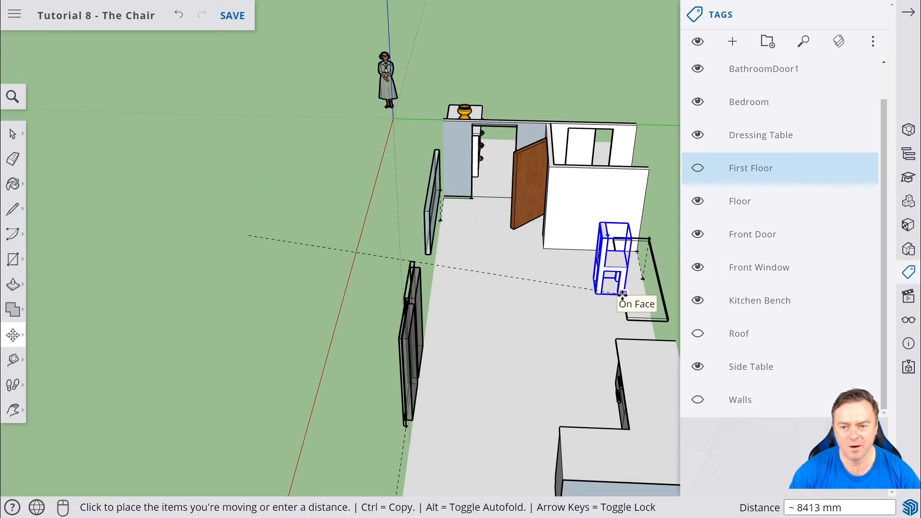
click(609, 295)
scroll(619, 288, up, 4)
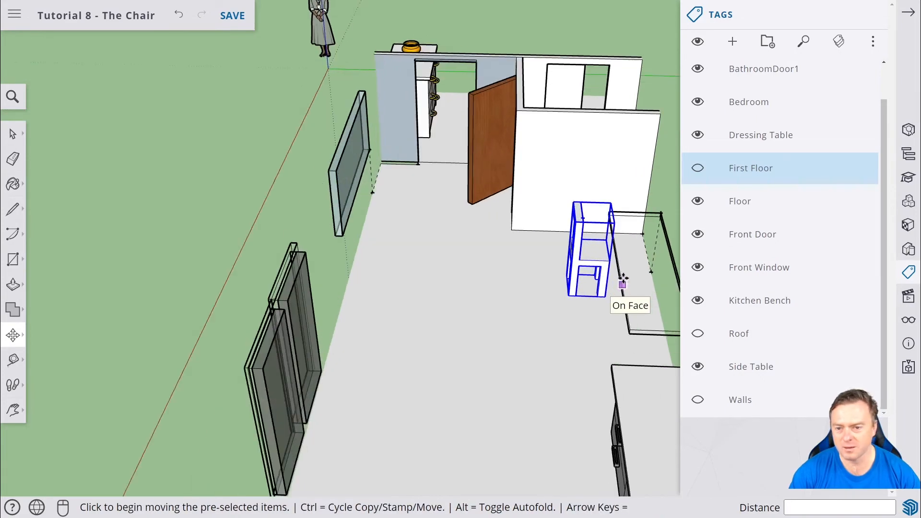
Shift the chair about 291 mm along the green axis so its seat overlaps the outlined frame
key(h)
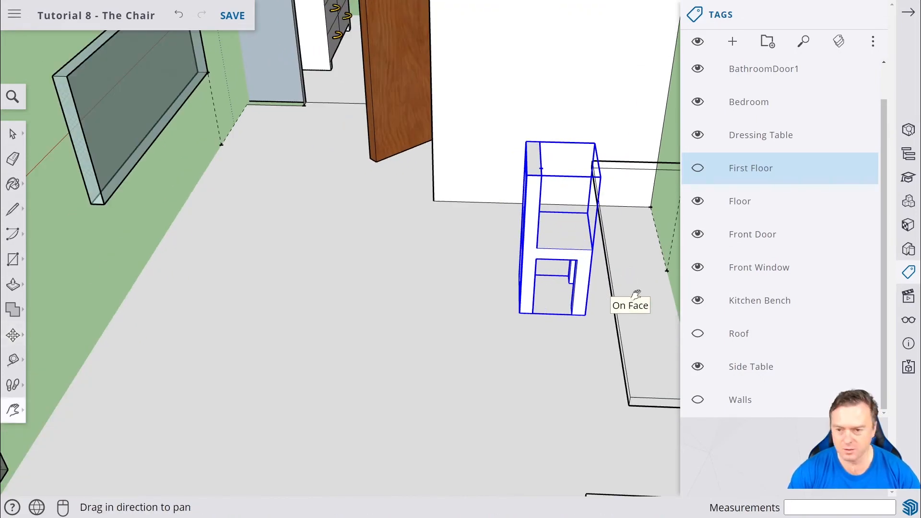
drag(626, 308, 493, 310)
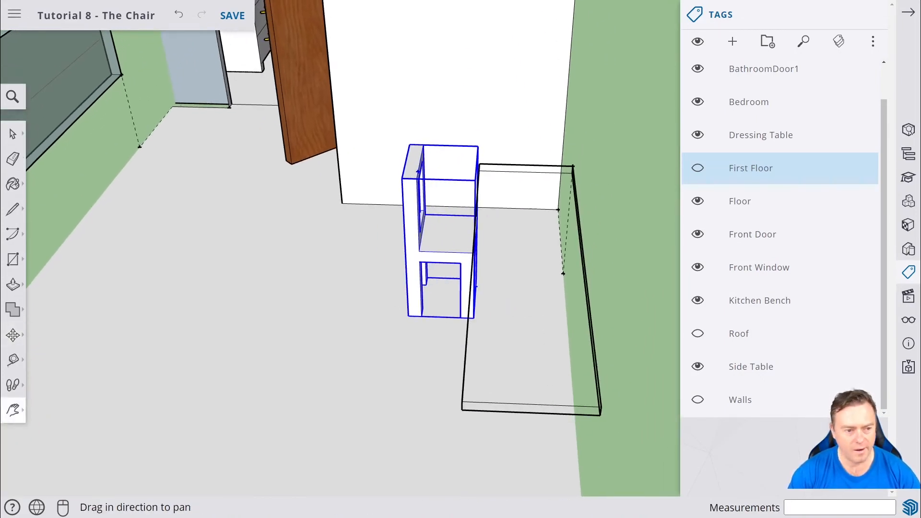
key(space)
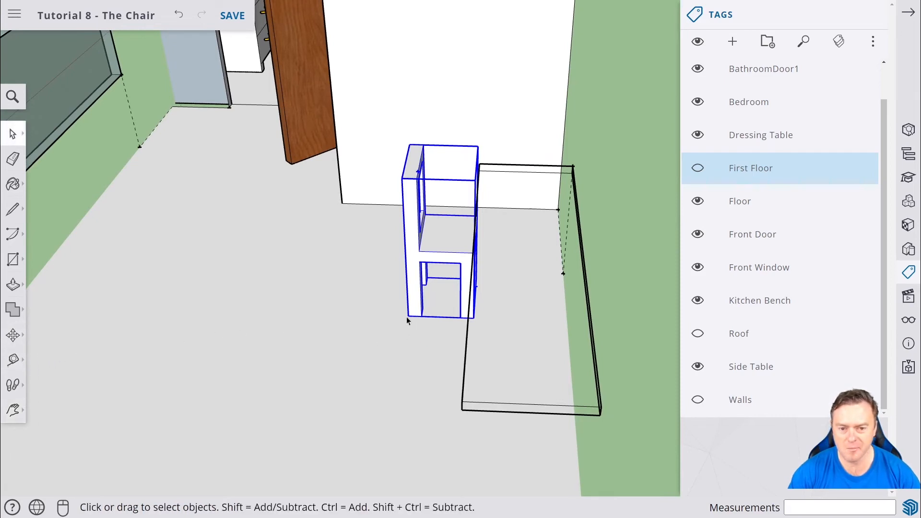
click(14, 336)
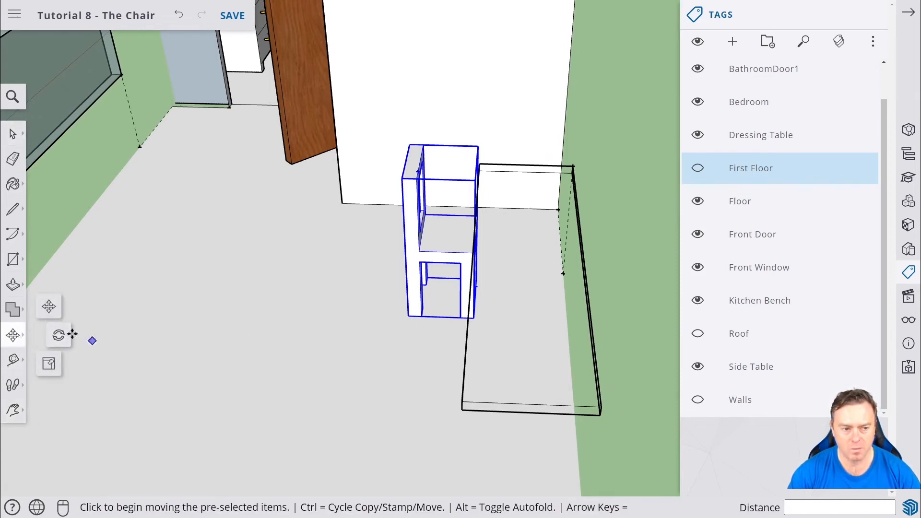
click(408, 316)
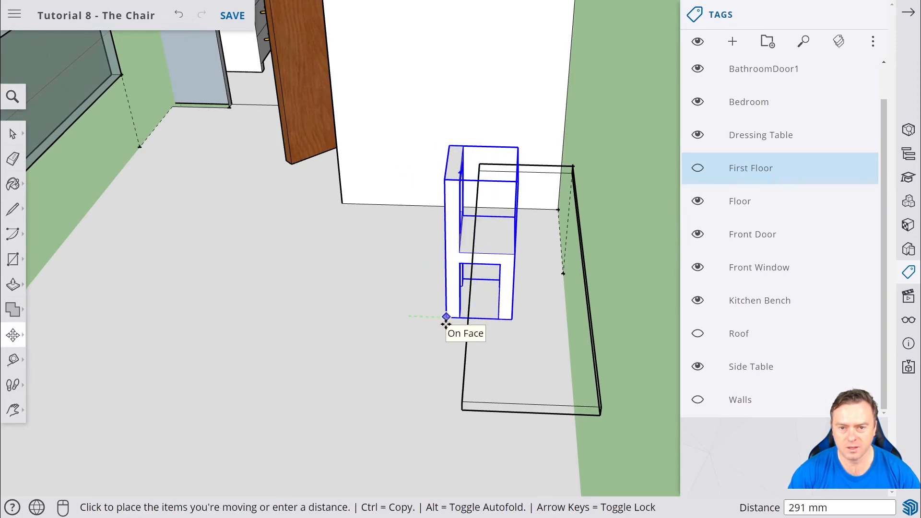
click(446, 318)
Copy the chair 900 mm along the outlined frame, away from the white wall, to form a second chair
middle_drag(418, 298, 479, 356)
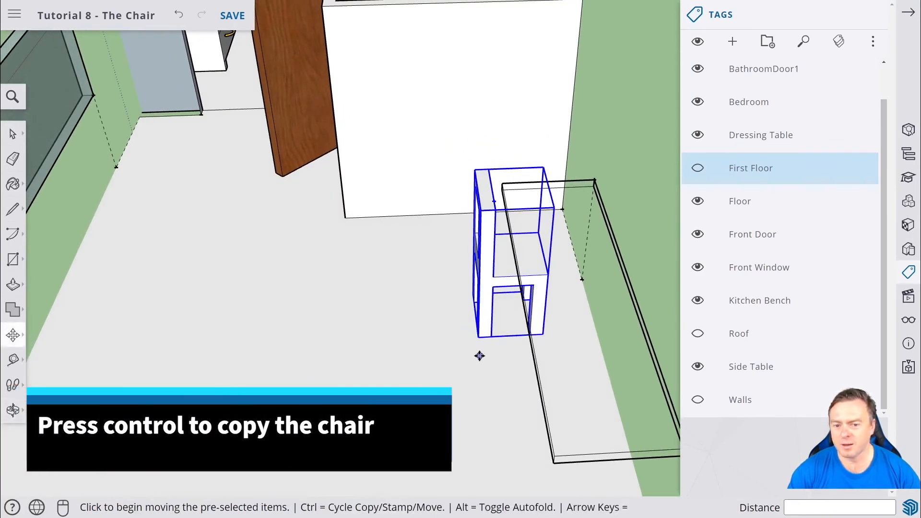
click(479, 338)
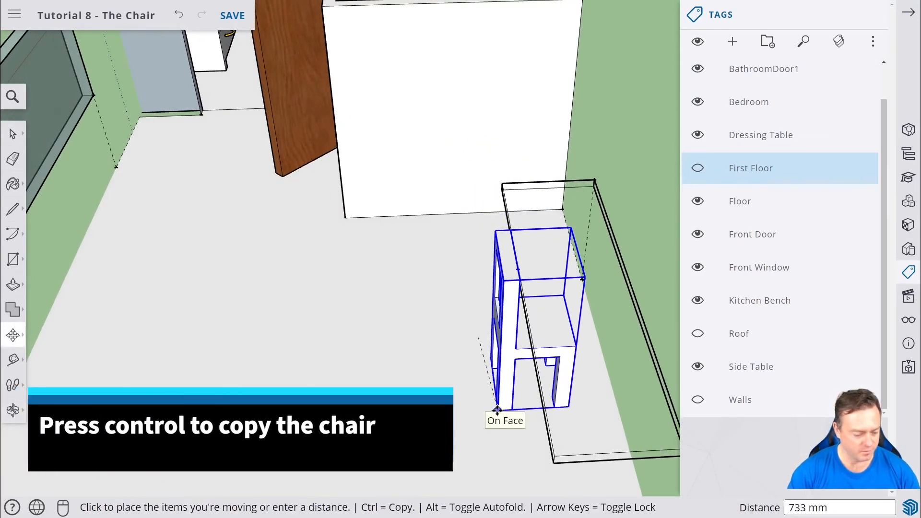
key(ctrl)
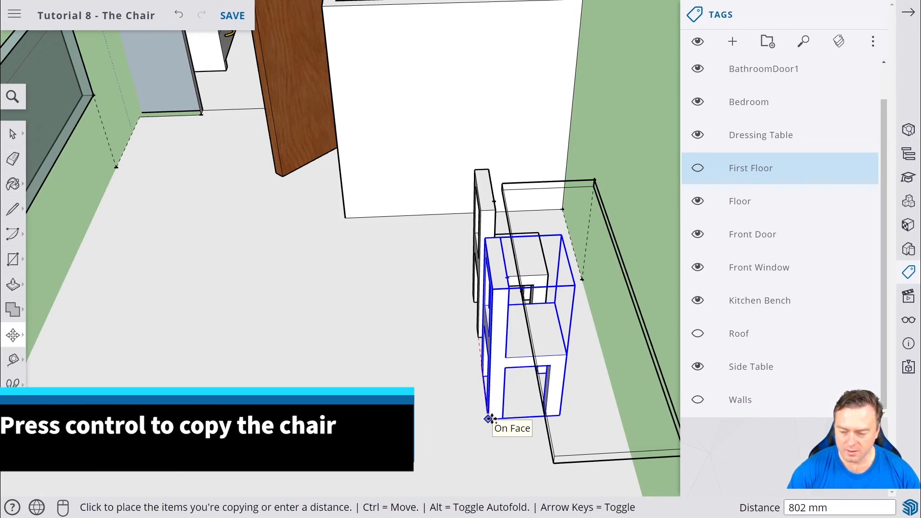
text(900)
key(Return)
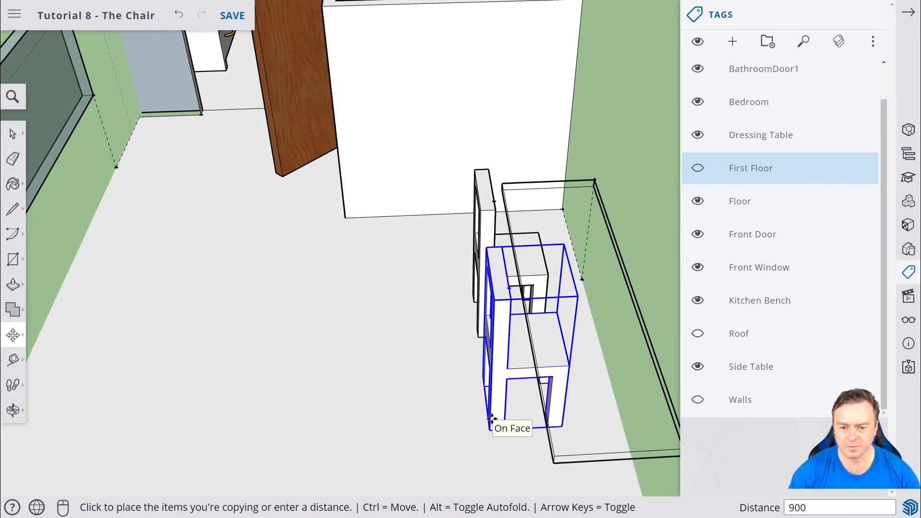
Copy the second chair 900 mm further along the outlined frame, away from the white wall, to form a third chair
click(490, 430)
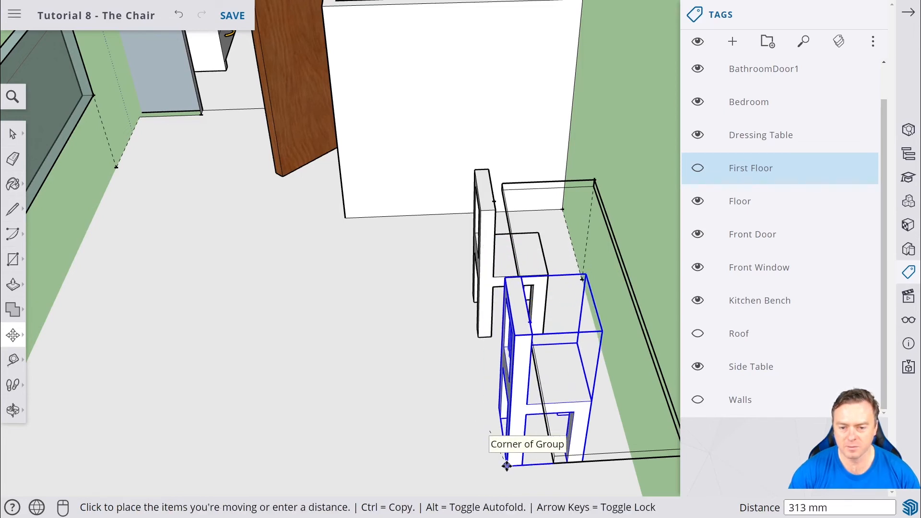
key(ctrl)
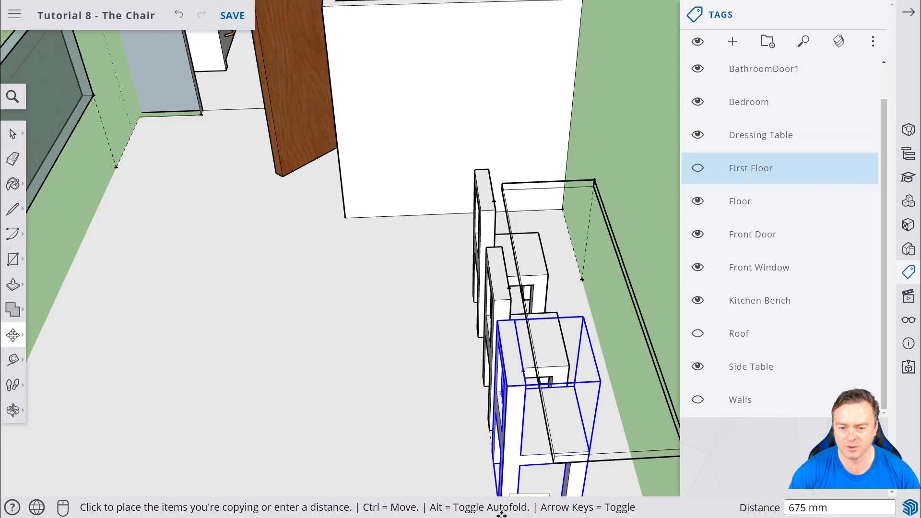
key(Return)
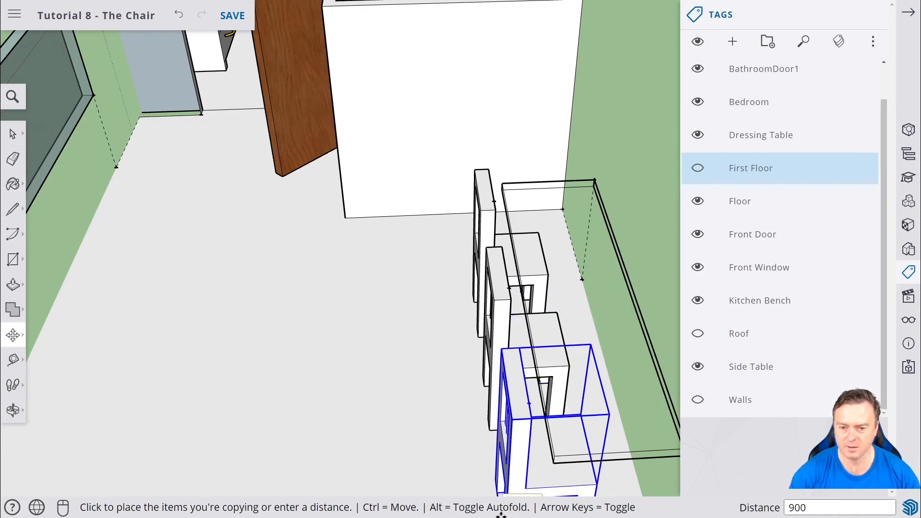
Create a new tag named Chairs
middle_drag(442, 410, 638, 310)
scroll(639, 312, down, 8)
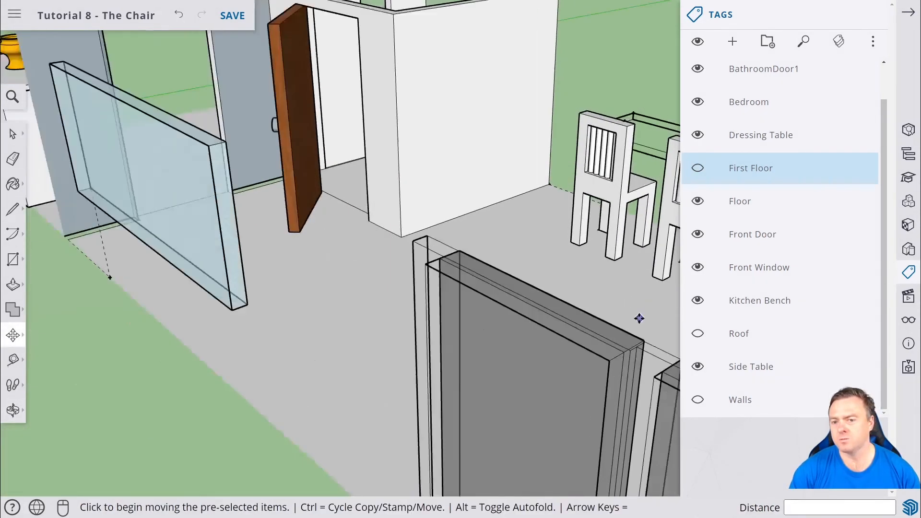
key(h)
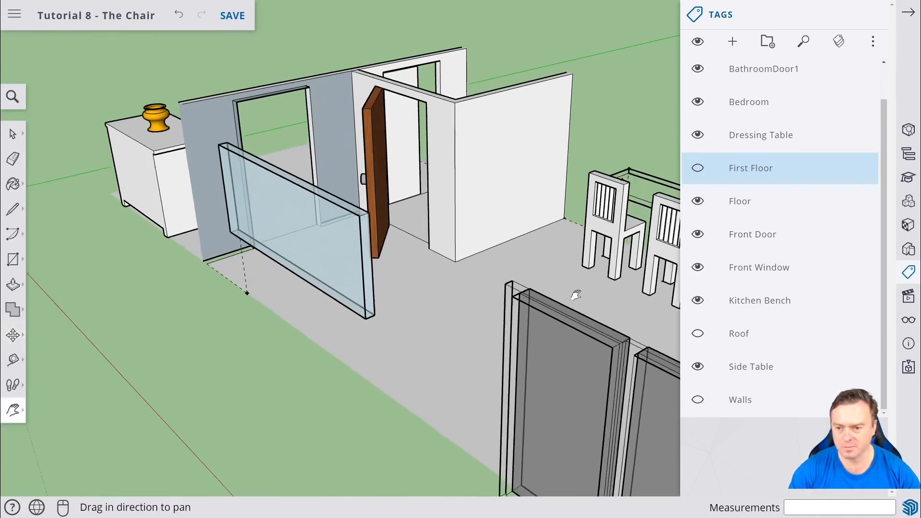
drag(576, 294, 380, 332)
middle_drag(491, 334, 541, 358)
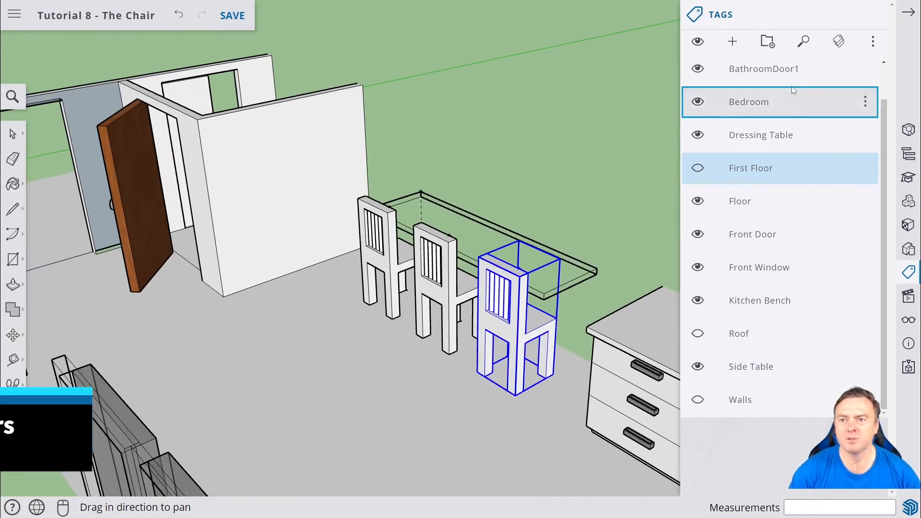
click(733, 41)
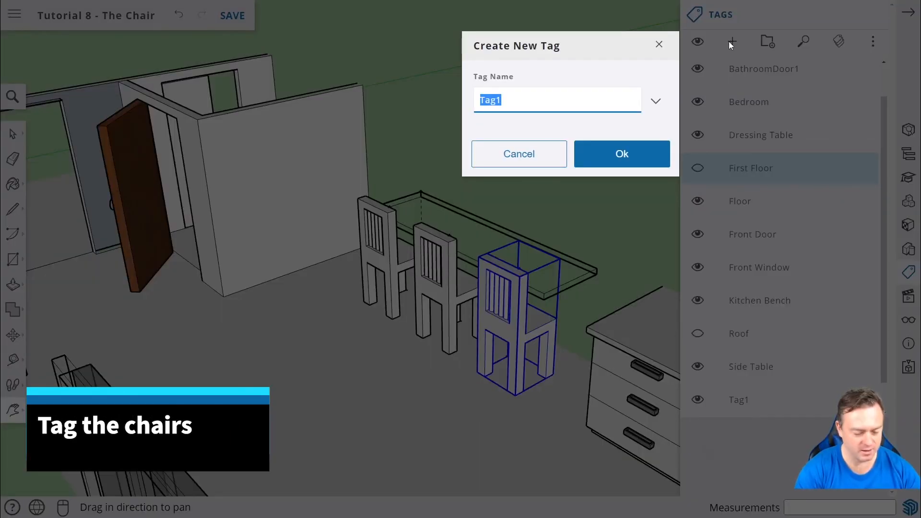
text(Chairs)
key(Return)
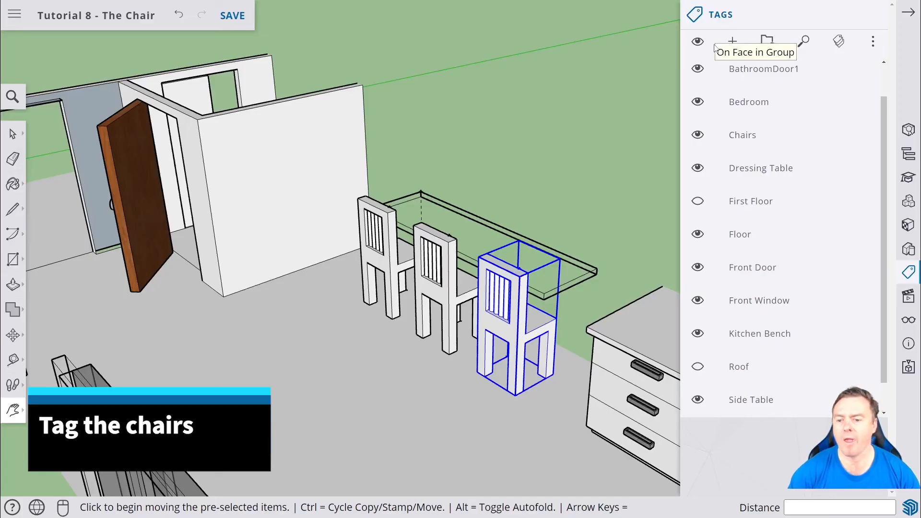
Apply the Chairs tag to all three chairs, and check it by hiding and showing the tag
click(784, 140)
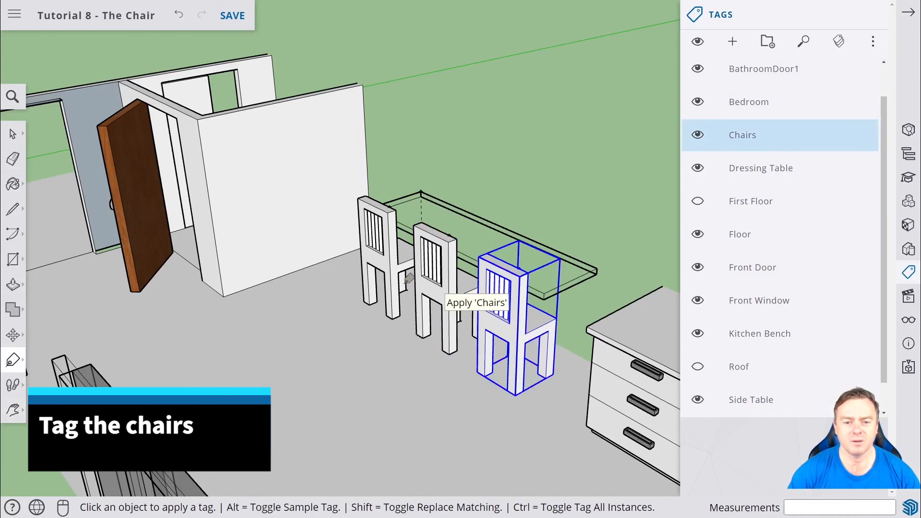
click(698, 136)
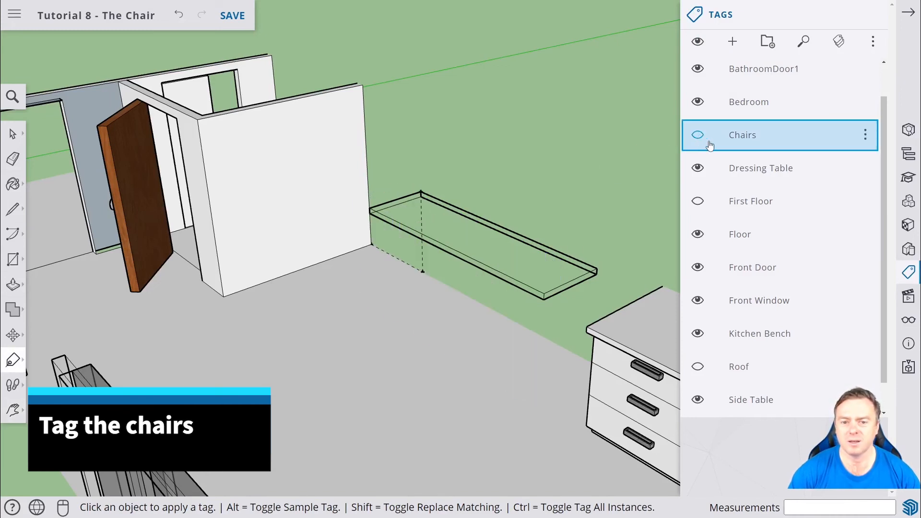
click(703, 137)
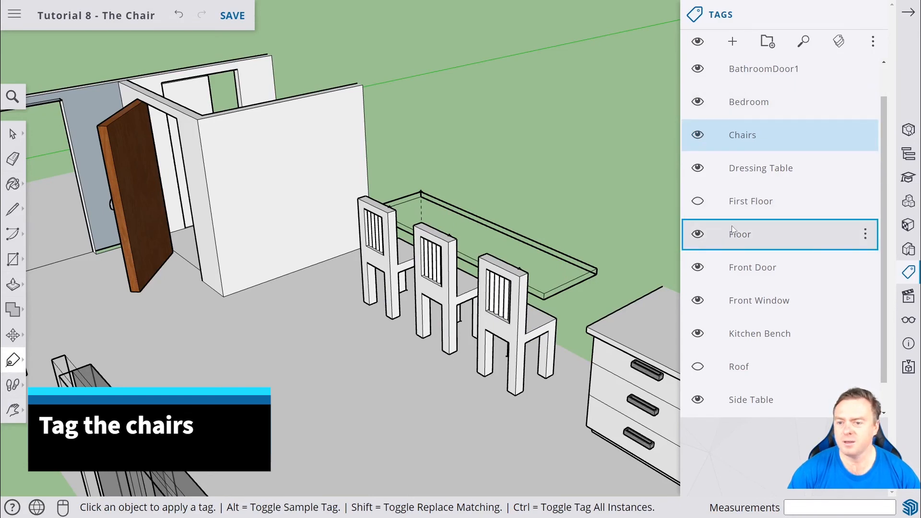
Make the Walls tag visible and view the row of chairs inside the house from above
scroll(735, 228, up, 1)
scroll(750, 223, down, 2)
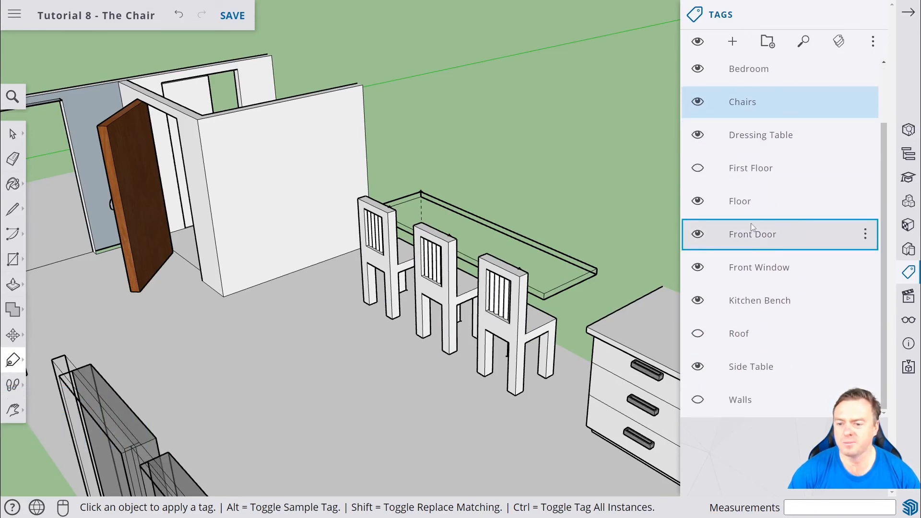
click(698, 409)
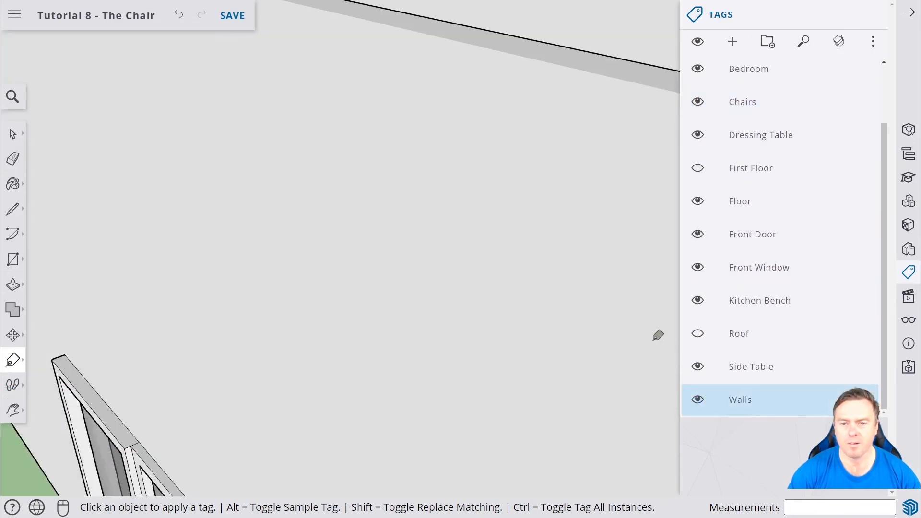
middle_drag(546, 239, 507, 298)
key(h)
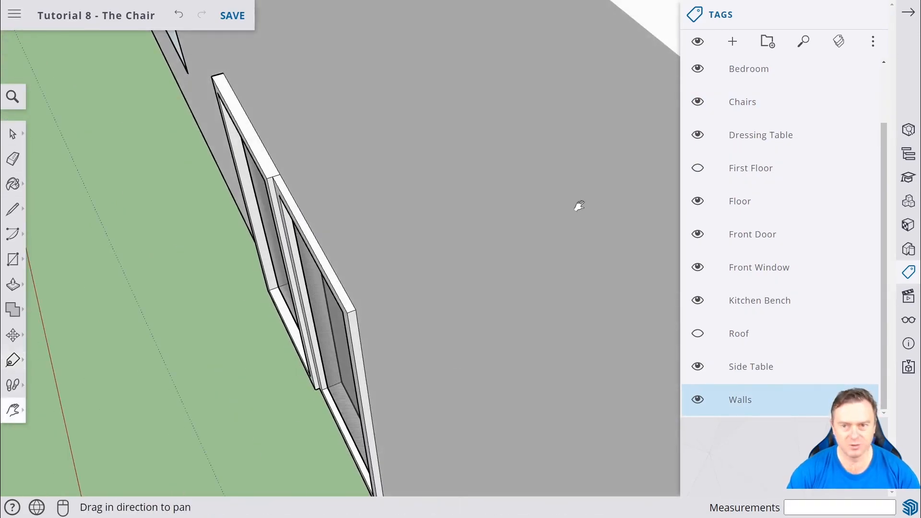
drag(578, 206, 475, 274)
scroll(474, 275, down, 5)
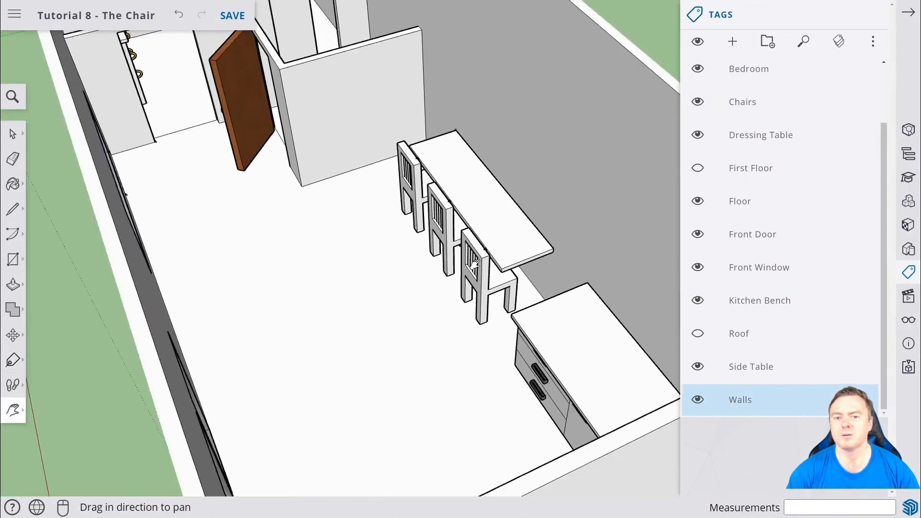
middle_drag(444, 240, 609, 205)
middle_drag(408, 185, 509, 290)
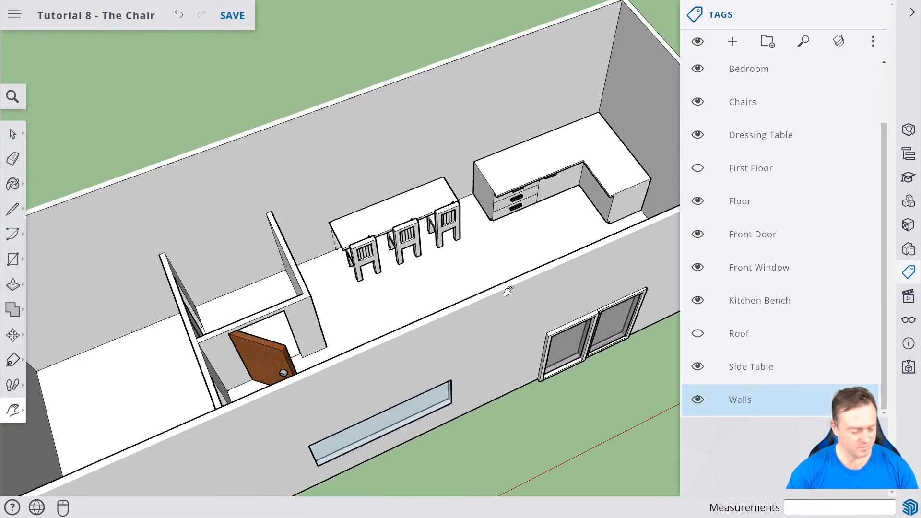